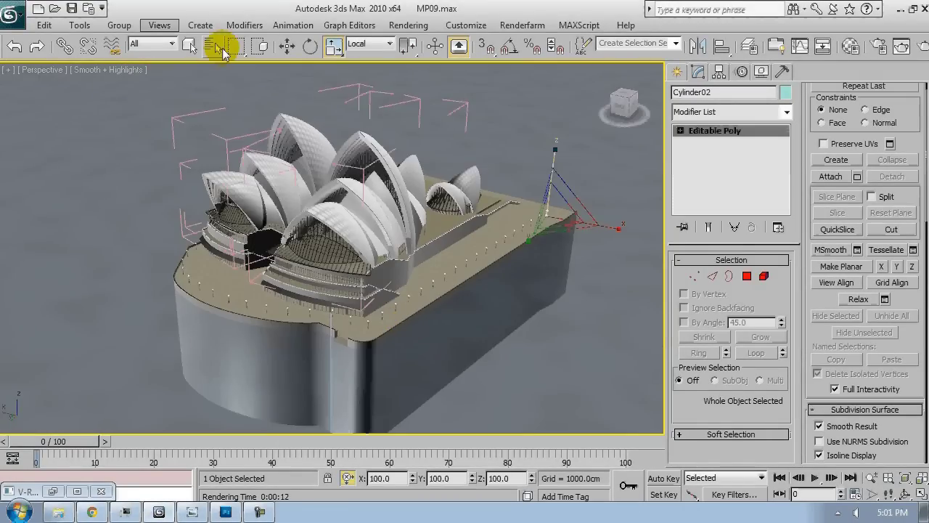
Select all lamp-post cylinders from Cylinder02 through Cylinder33 by name
click(210, 46)
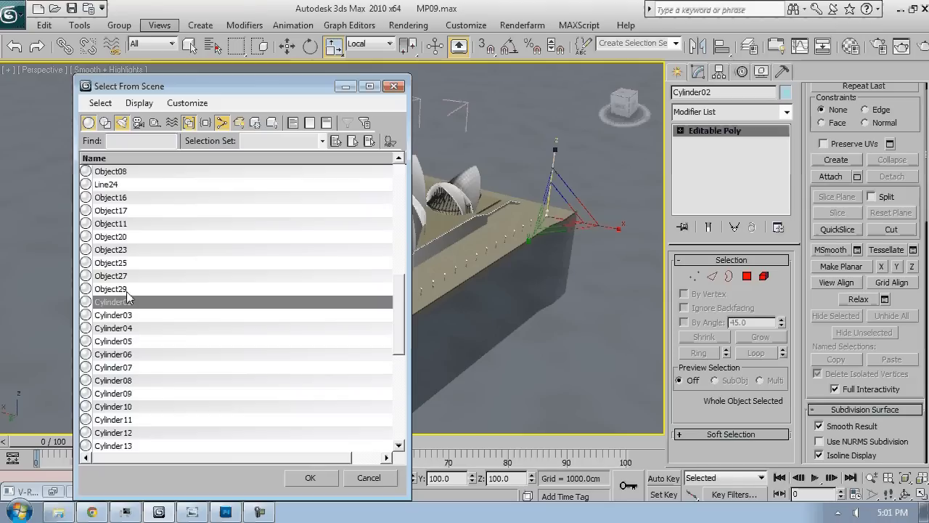
drag(128, 299, 153, 439)
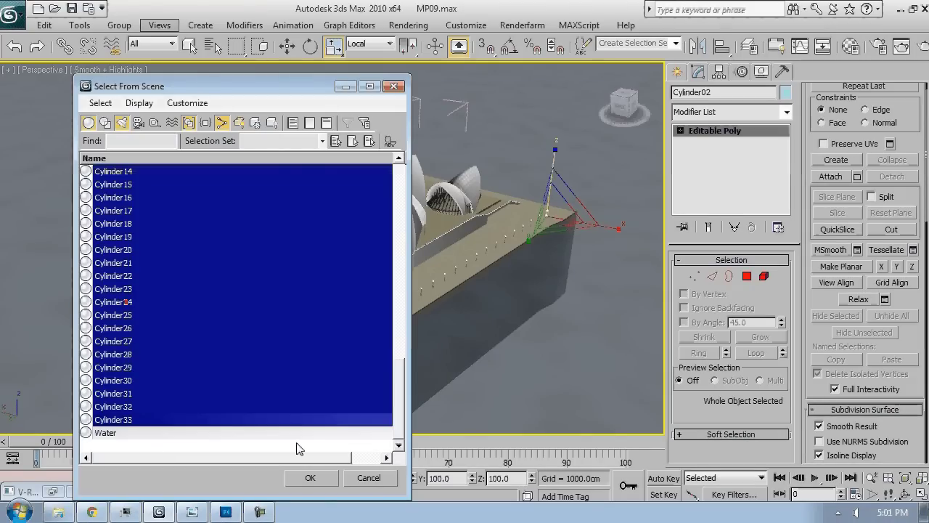
click(310, 477)
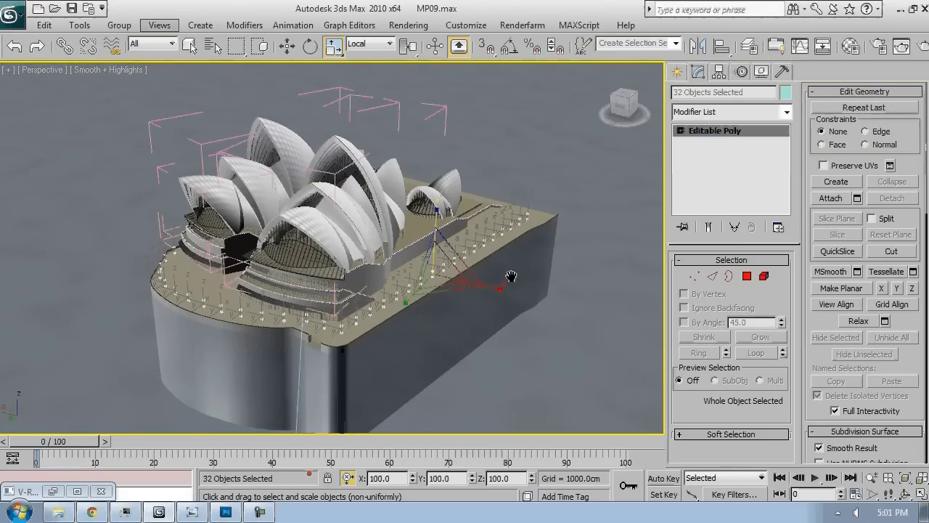
scroll(456, 300, up, 2)
Unhide the Path shape that runs beneath the lamp posts
middle_drag(456, 300, 465, 294)
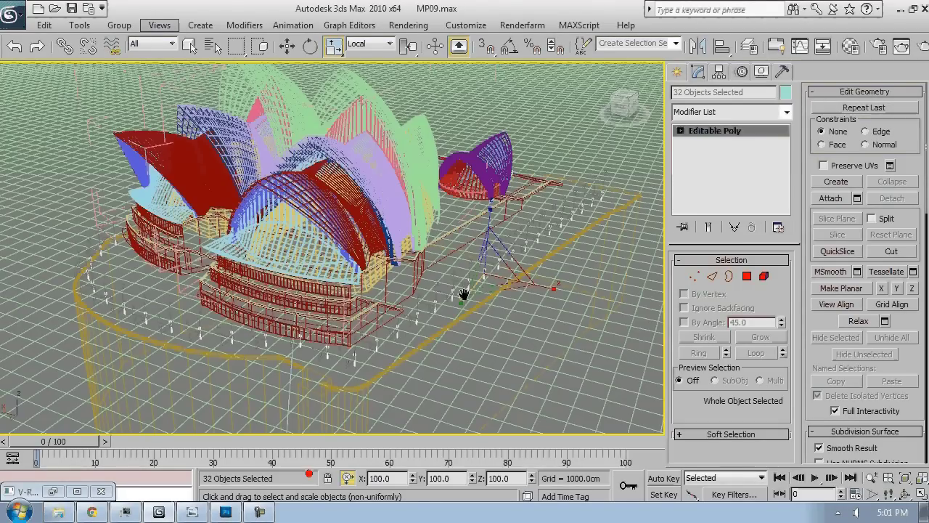
right_click(465, 290)
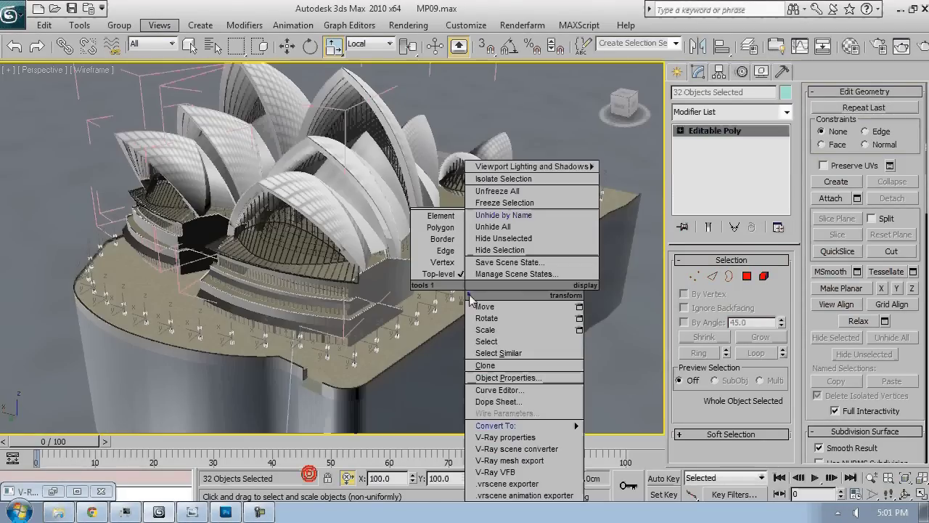
click(523, 218)
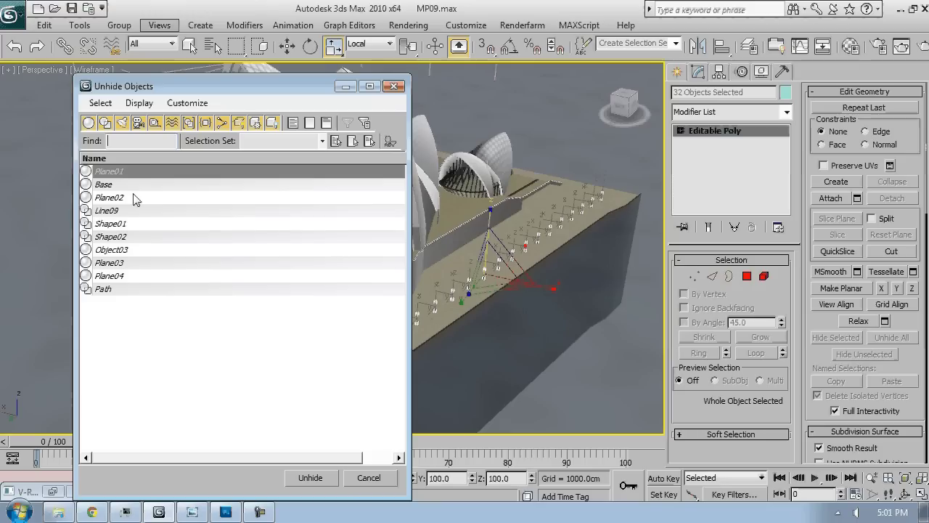
click(109, 289)
click(310, 477)
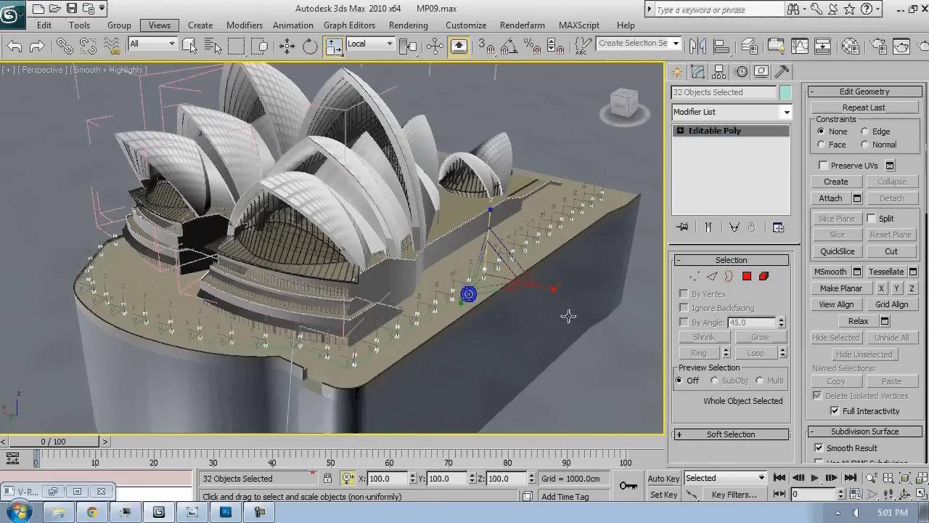
Add the Path shape to the lamp-post selection in wireframe display and isolate them from the rest of the scene
key(F3)
ctrl+click(387, 335)
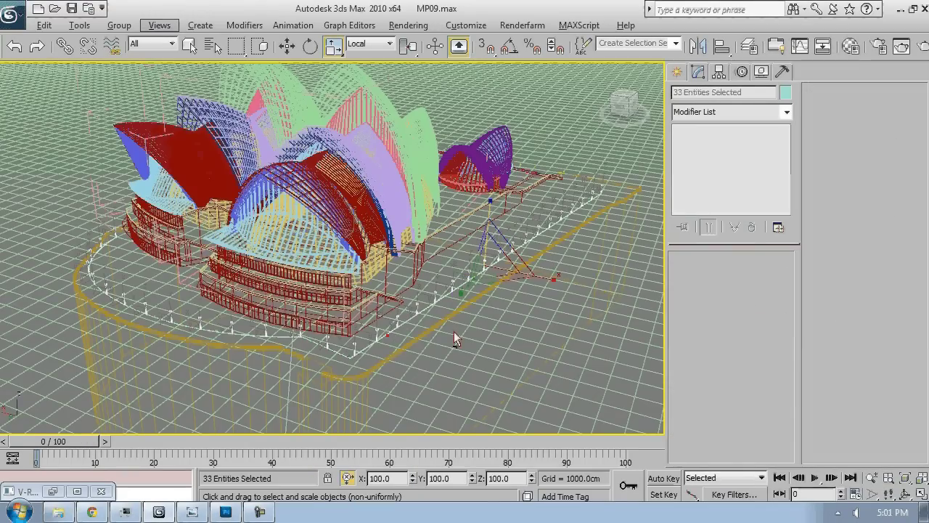
key(alt+q)
click(506, 271)
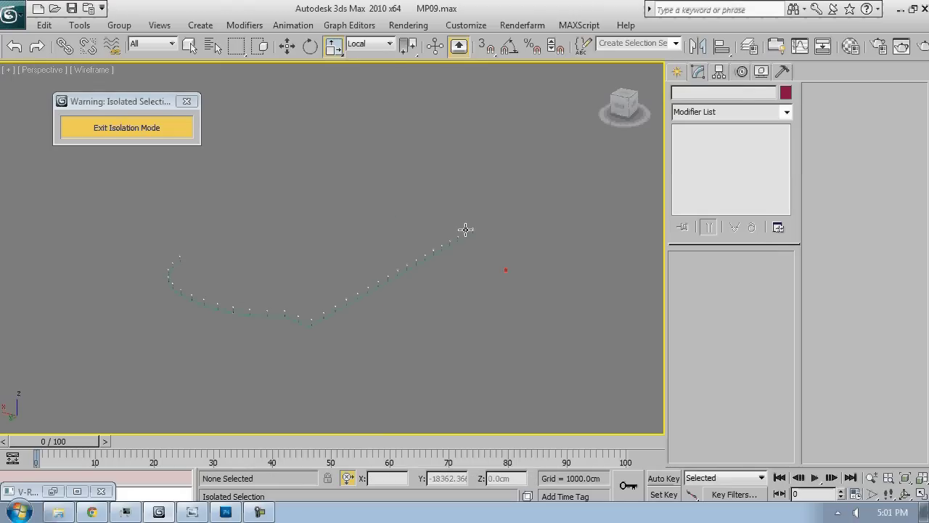
Delete the lamp posts along the path, keeping the path itself and the single post Cylinder02 at its far end
click(473, 228)
key(ctrl+a)
key(F3)
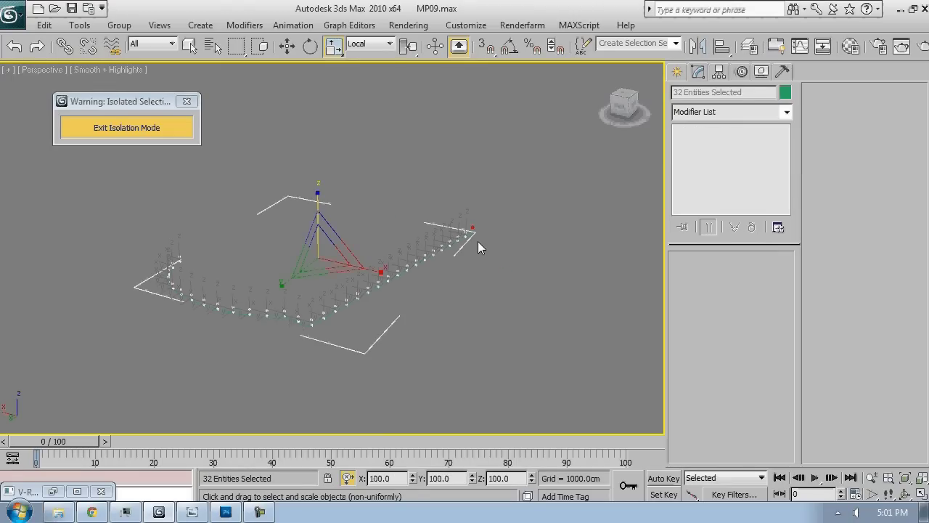
scroll(477, 241, up, 2)
alt+click(483, 239)
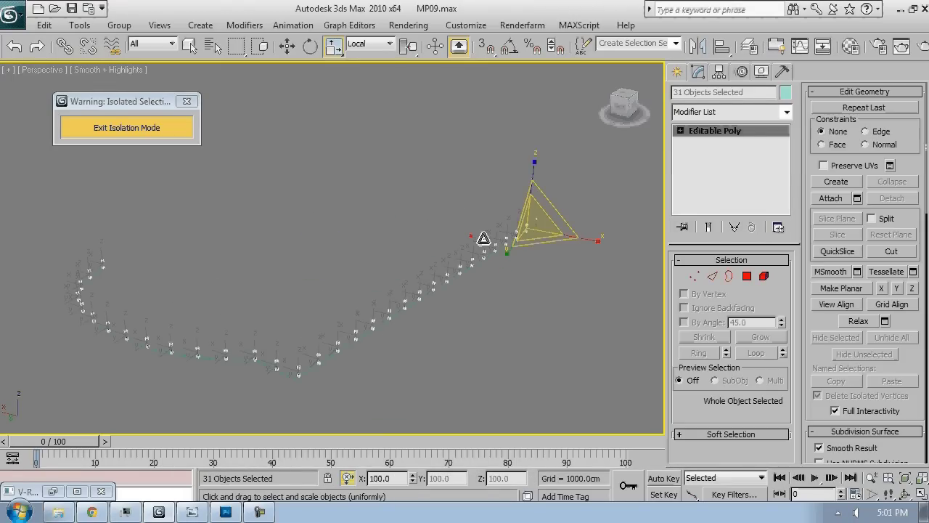
key(Delete)
Create a standard Omni light at the centre of the remaining lamp post in the Top view
click(558, 220)
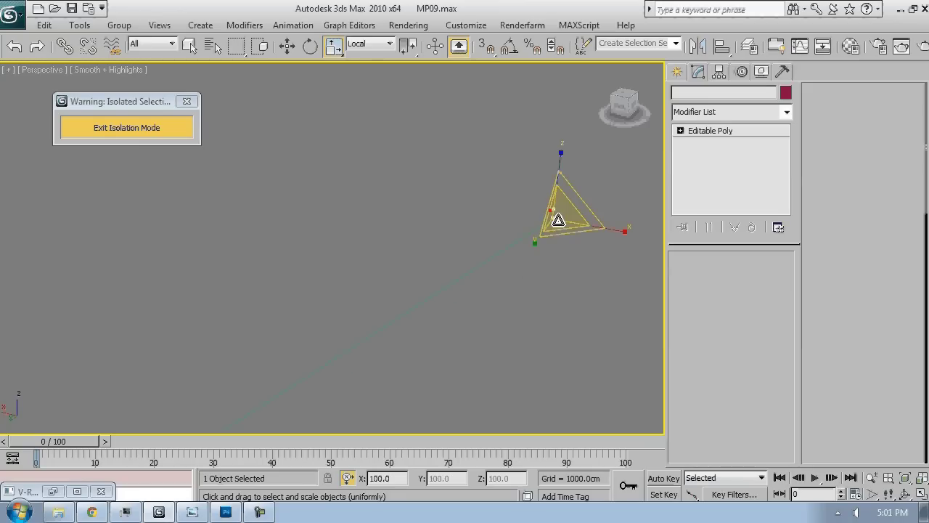
key(t)
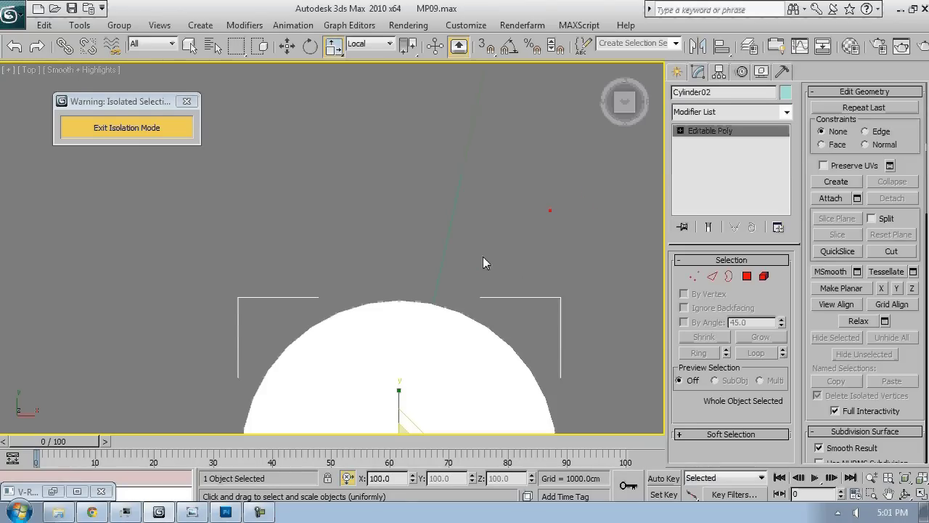
scroll(484, 258, down, 6)
key(F3)
click(677, 72)
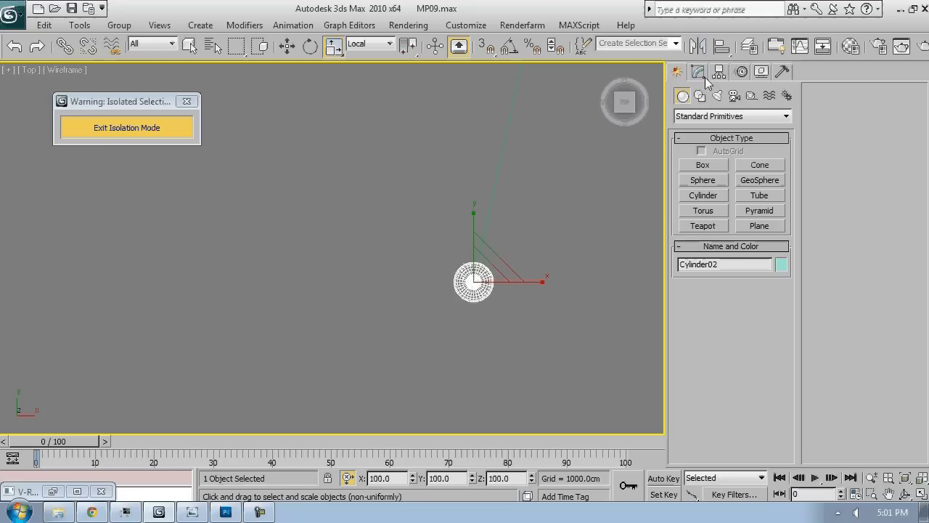
click(717, 95)
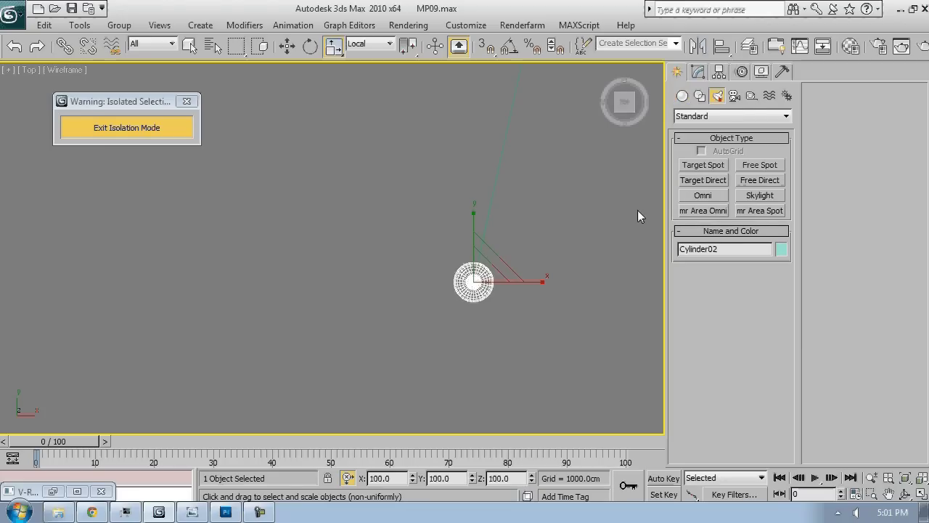
click(704, 197)
click(474, 281)
right_click(563, 319)
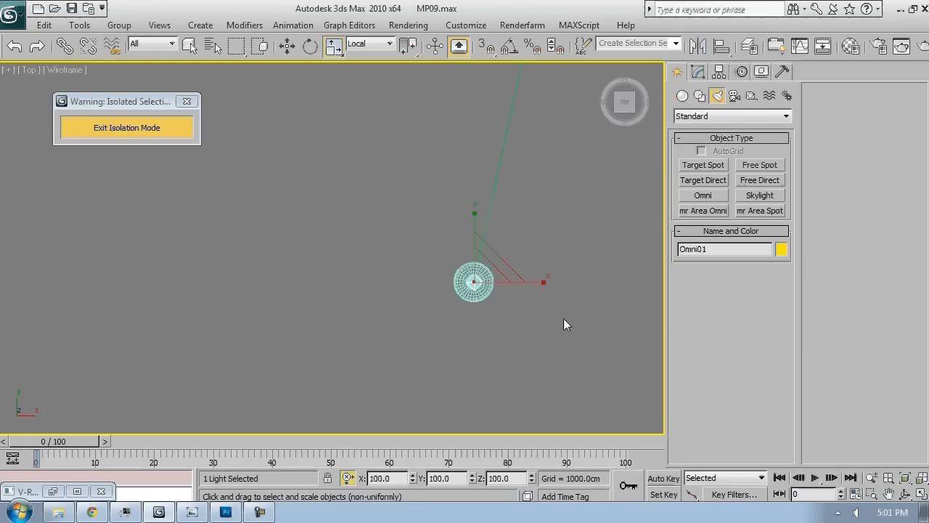
Move the omni light vertically along Z into the globe of the lamp post
key(p)
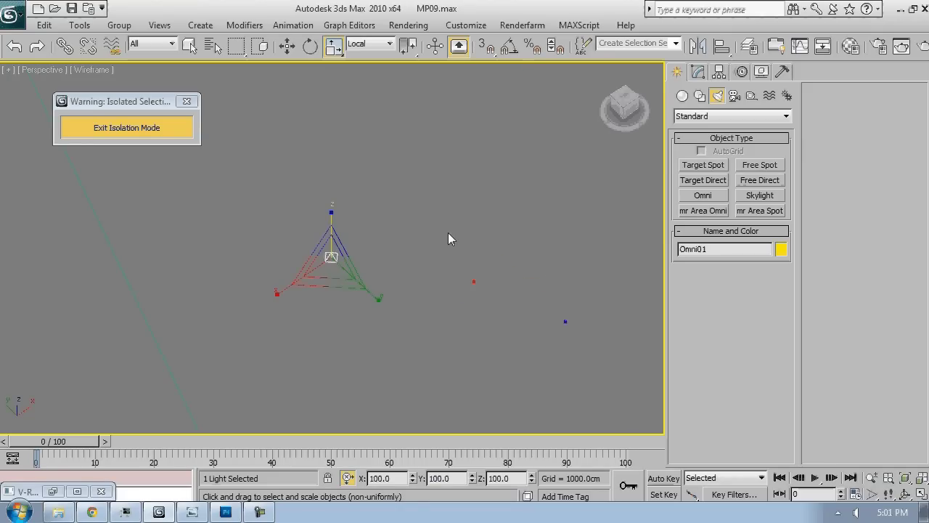
alt+middle_drag(361, 258, 418, 134)
key(w)
drag(364, 129, 371, 197)
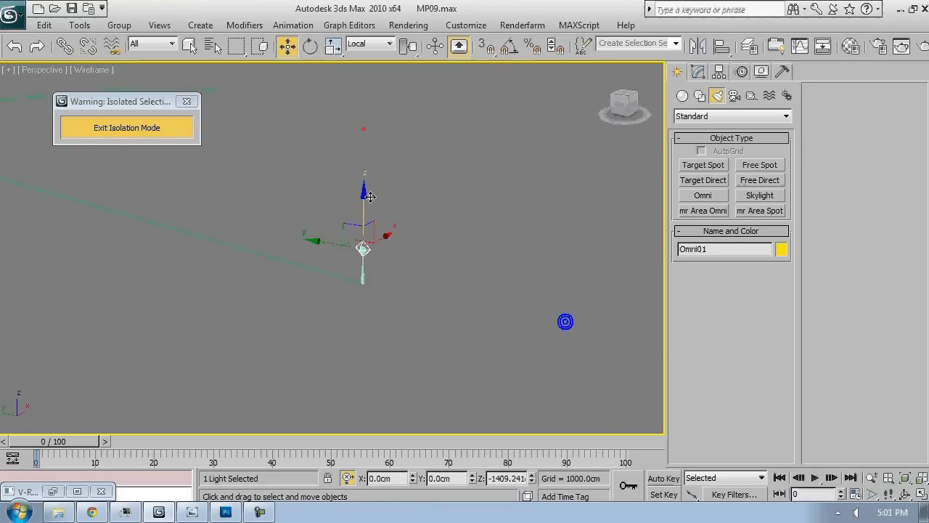
key(z)
alt+middle_drag(370, 209, 398, 194)
drag(329, 174, 329, 190)
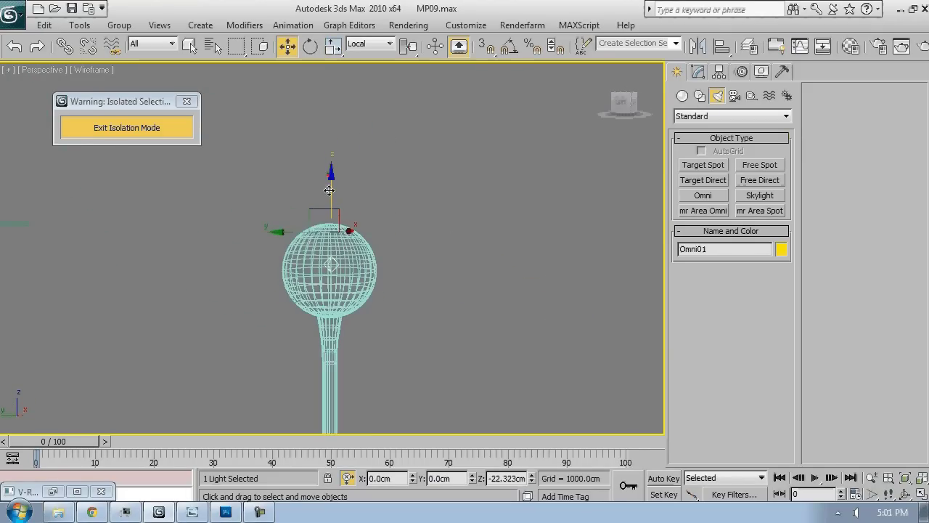
Centre the omni light horizontally on the lamp post's axis in the Top wireframe view
alt+middle_drag(341, 218, 348, 235)
key(F3)
key(t)
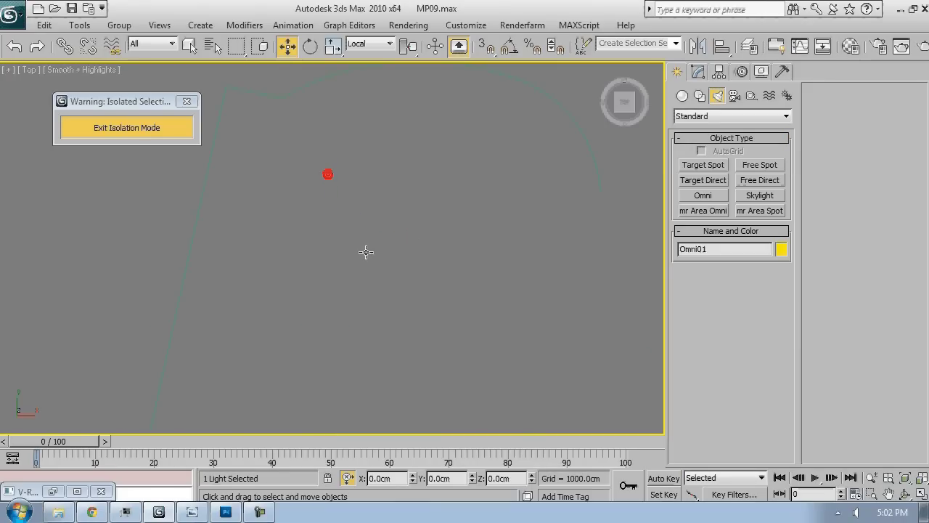
scroll(372, 250, down, 5)
key(F3)
middle_drag(428, 369, 471, 183)
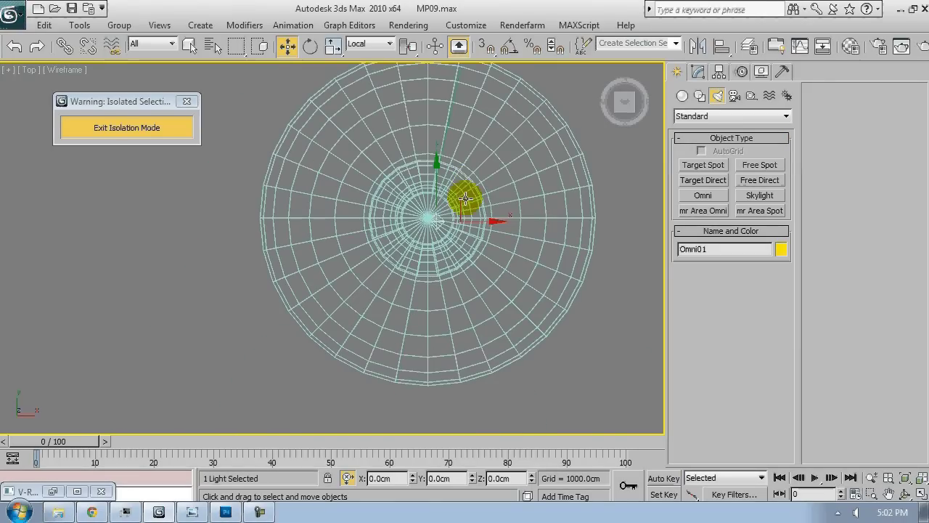
drag(465, 198, 428, 219)
key(s)
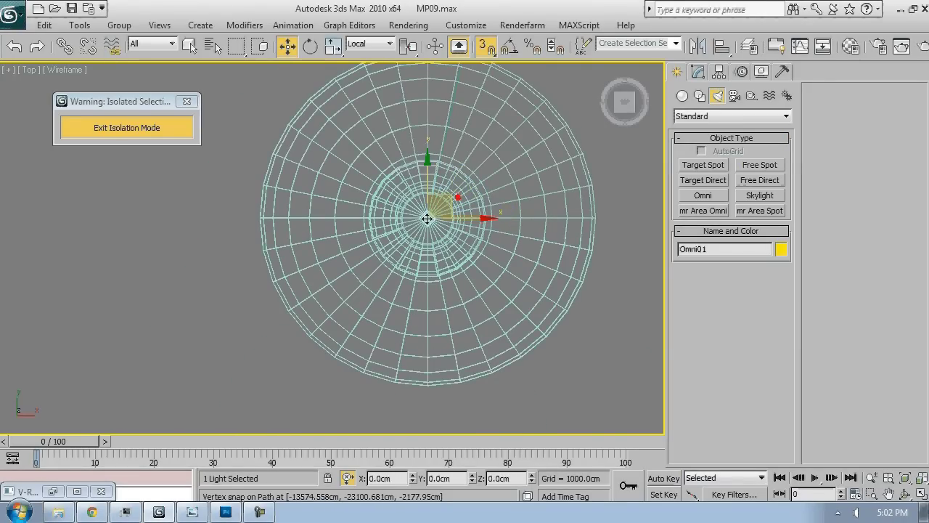
key(s)
Fine-tune the omni light's height to the middle of the globe in the Front view
key(f)
middle_drag(427, 219, 487, 131)
scroll(385, 155, down, 3)
middle_drag(386, 162, 391, 146)
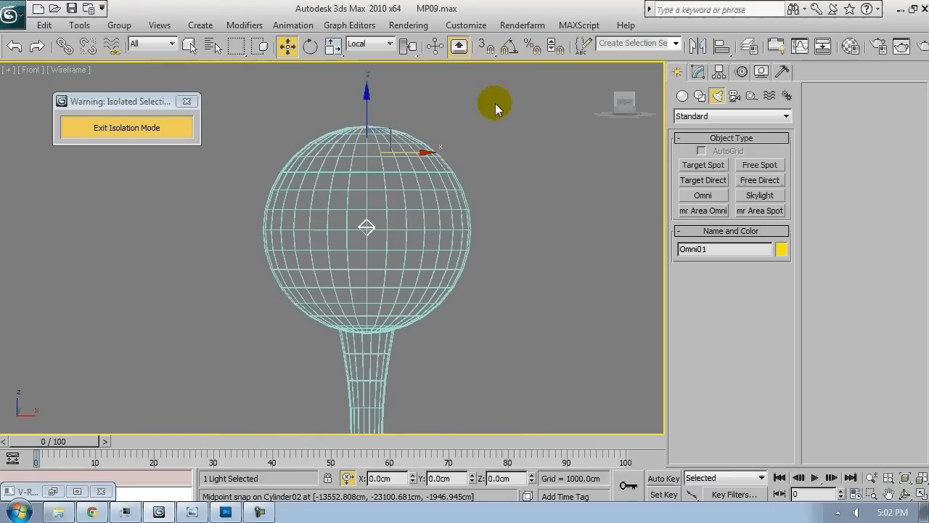
drag(366, 110, 367, 112)
scroll(420, 208, down, 3)
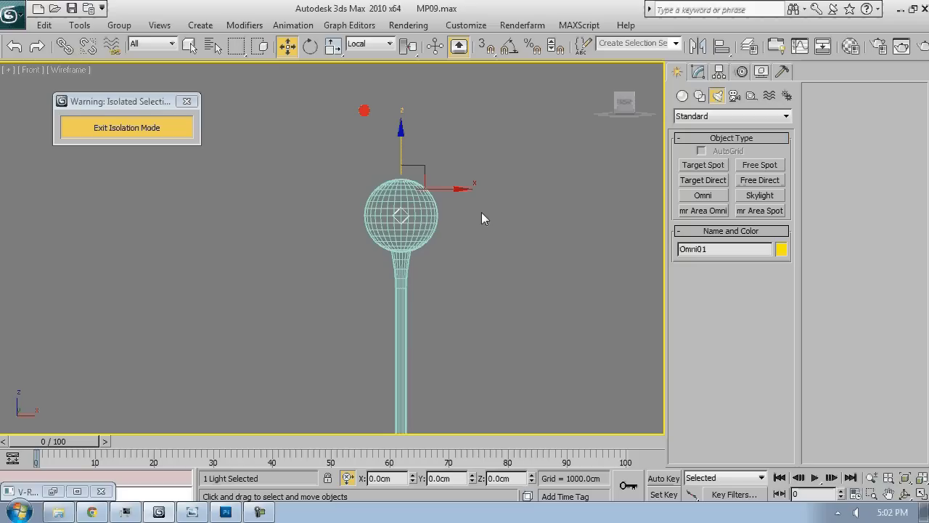
Open the omni light's parameters and examine its placement inside the globe from the top and in perspective
click(700, 75)
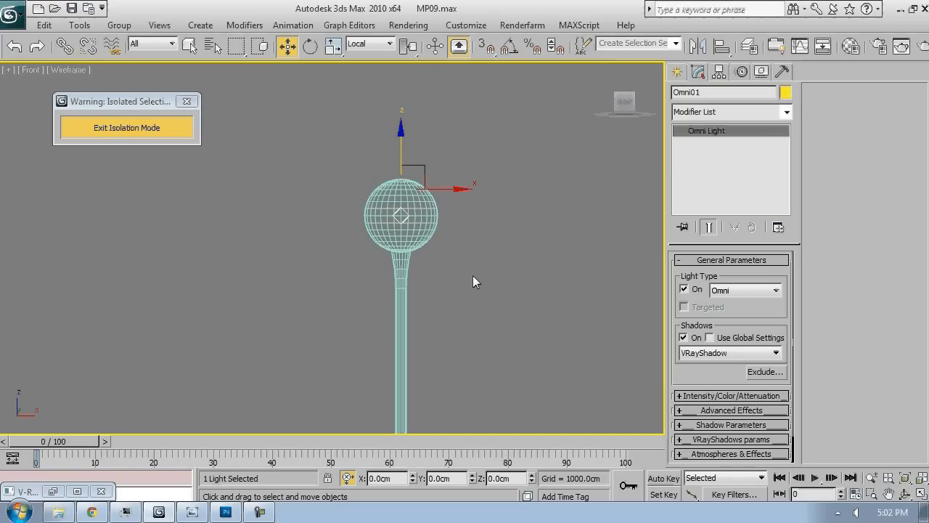
key(t)
middle_drag(438, 253, 461, 260)
key(p)
key(z)
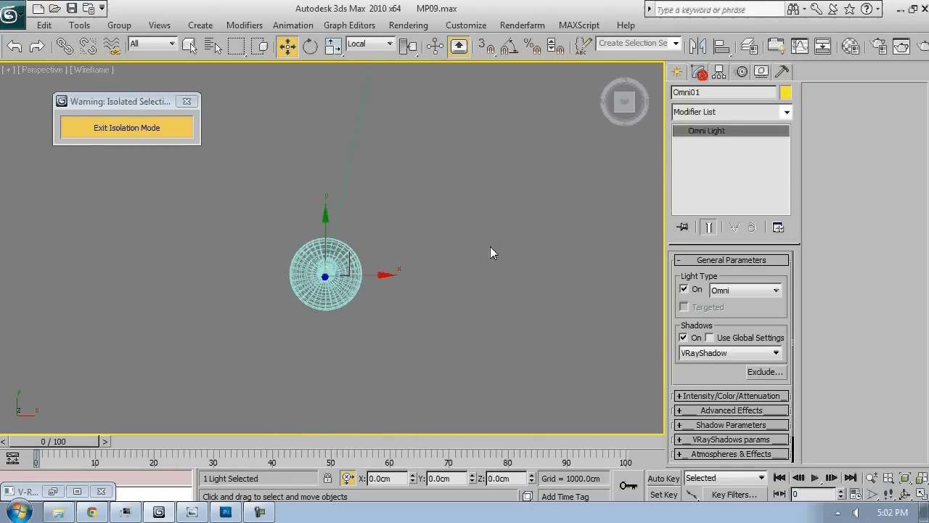
alt+middle_drag(399, 249, 451, 182)
key(F3)
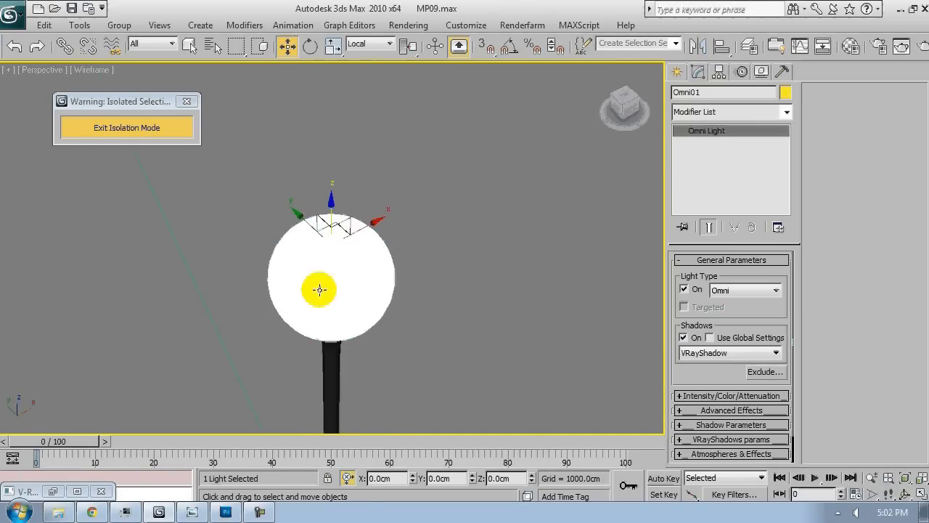
scroll(381, 251, down, 6)
alt+middle_drag(382, 251, 408, 234)
Enable the omni light's near attenuation, show its range, and reduce the end distance to 320 cm
click(728, 396)
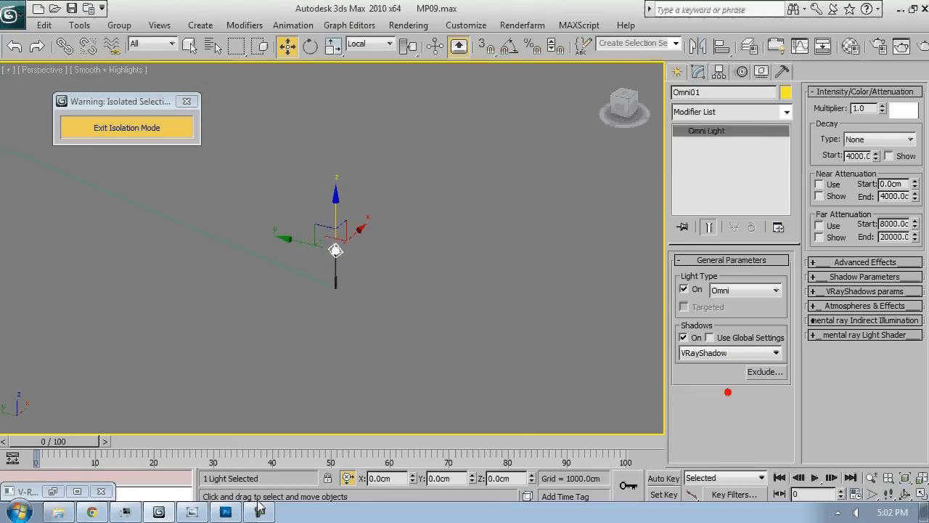
click(833, 184)
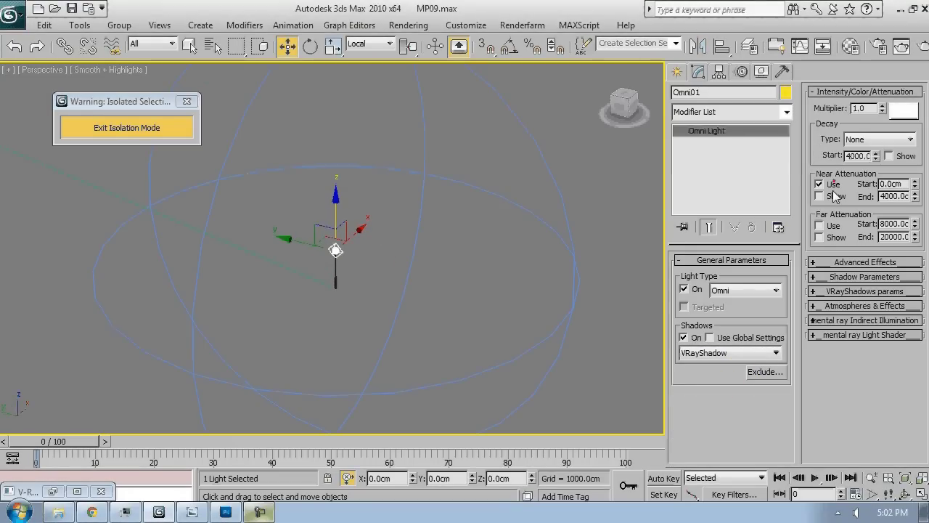
click(834, 197)
drag(915, 197, 925, 270)
key(z)
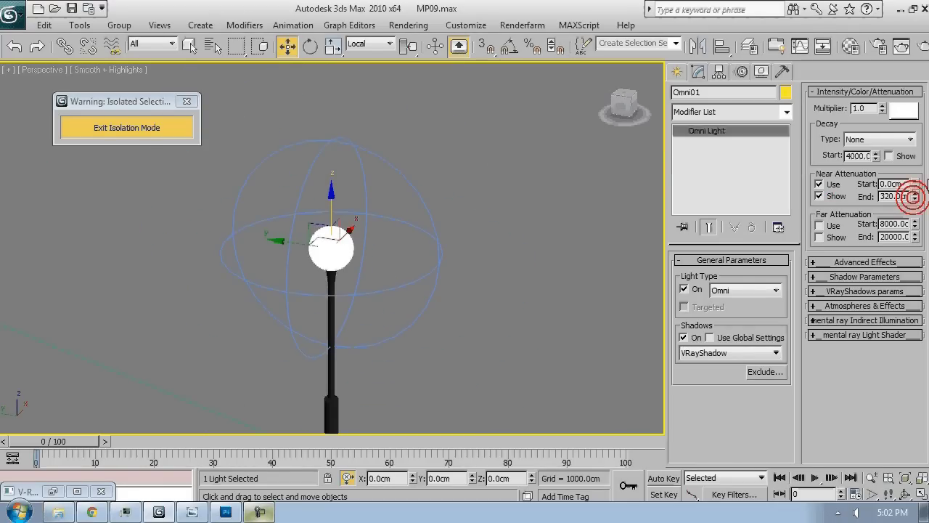
Set the near attenuation start to 76 cm and end to 144 cm, and turn off its range display
drag(915, 186, 917, 124)
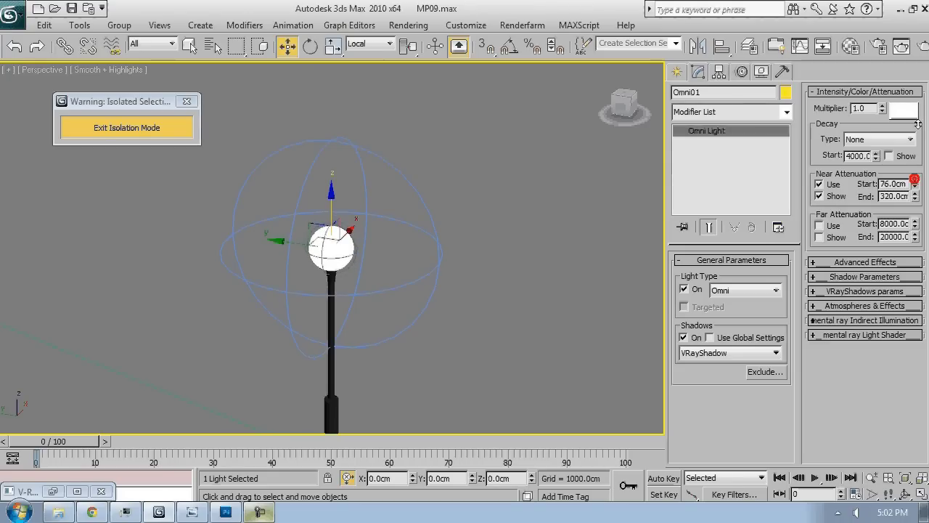
click(916, 200)
drag(918, 207, 916, 239)
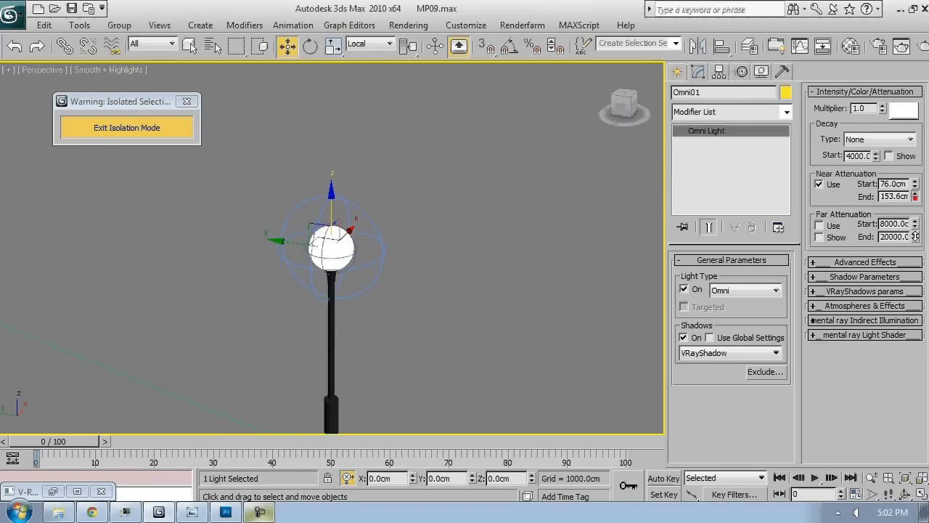
scroll(330, 309, down, 3)
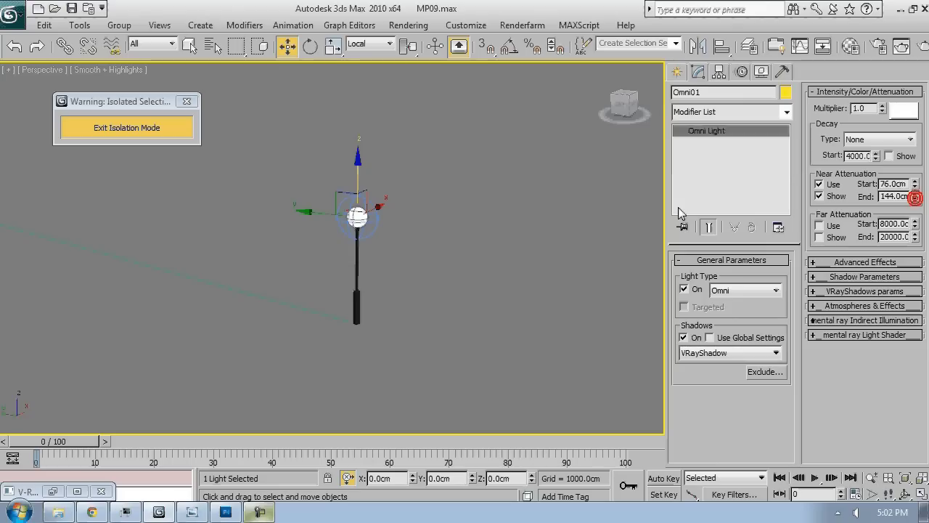
click(819, 196)
Enable and show the omni light's far attenuation, setting its start to about 732.7 cm and its end to 1400 cm
alt+middle_drag(378, 240, 398, 240)
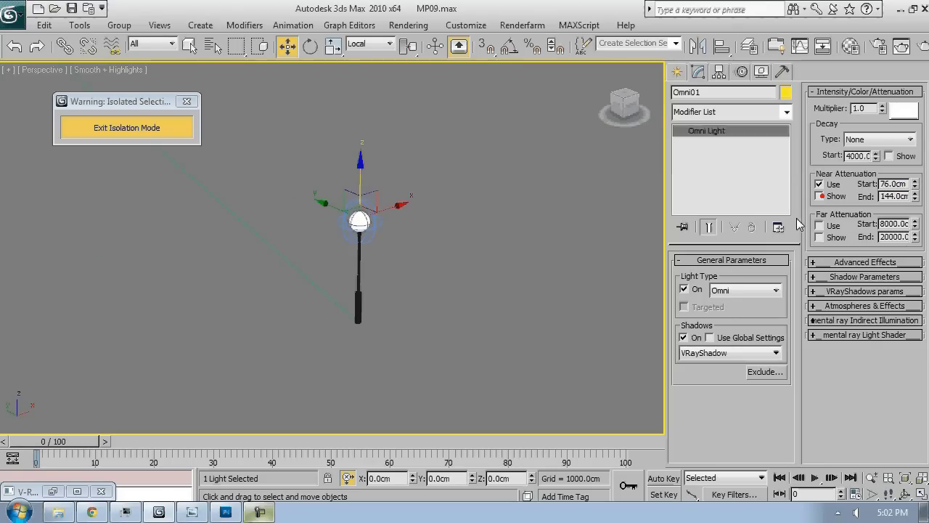
click(820, 226)
click(819, 238)
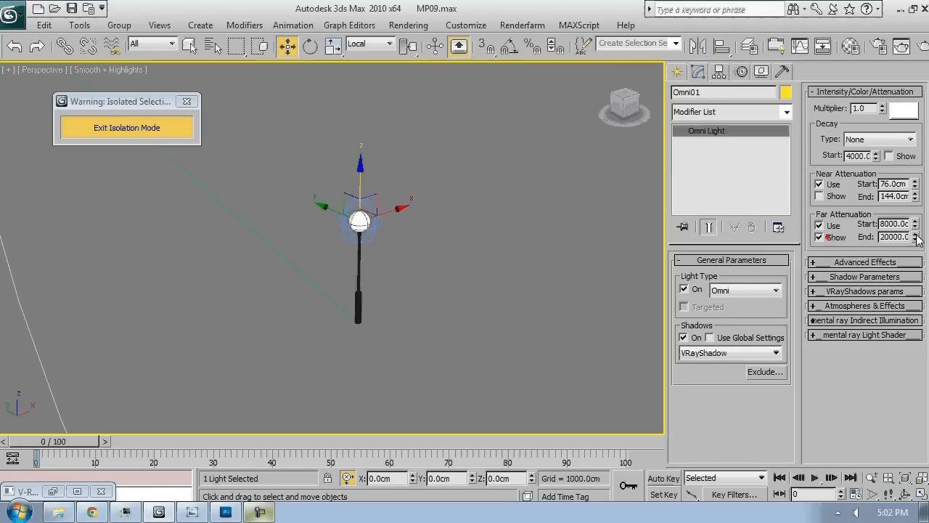
drag(916, 239, 919, 301)
drag(915, 224, 913, 194)
Exit isolation mode and extend the omni light's far attenuation end to 4200 cm, judging its range from the top in wireframe
click(126, 128)
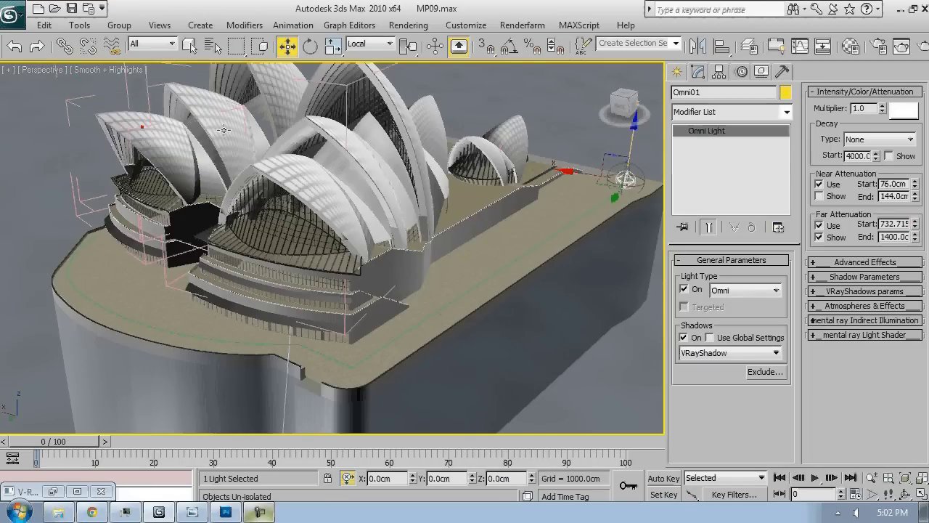
key(t)
key(z)
scroll(483, 226, down, 5)
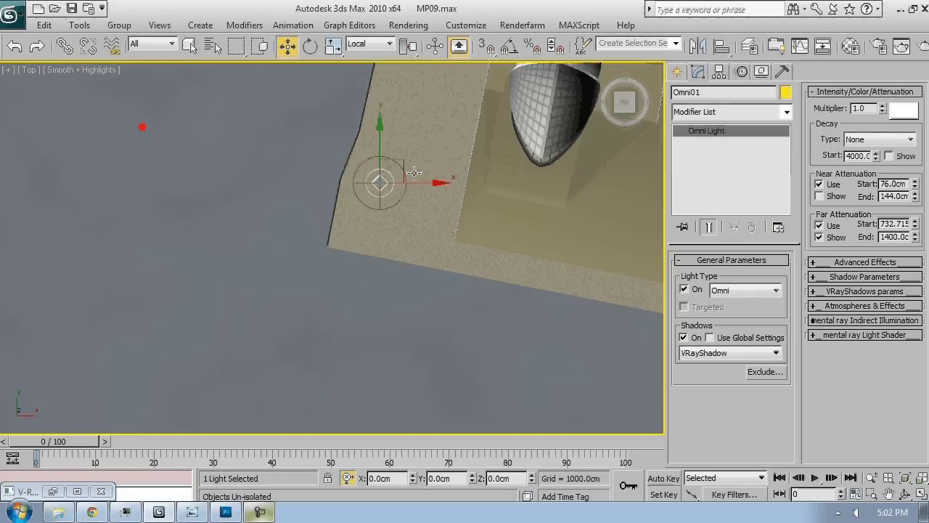
key(F3)
drag(915, 238, 920, 89)
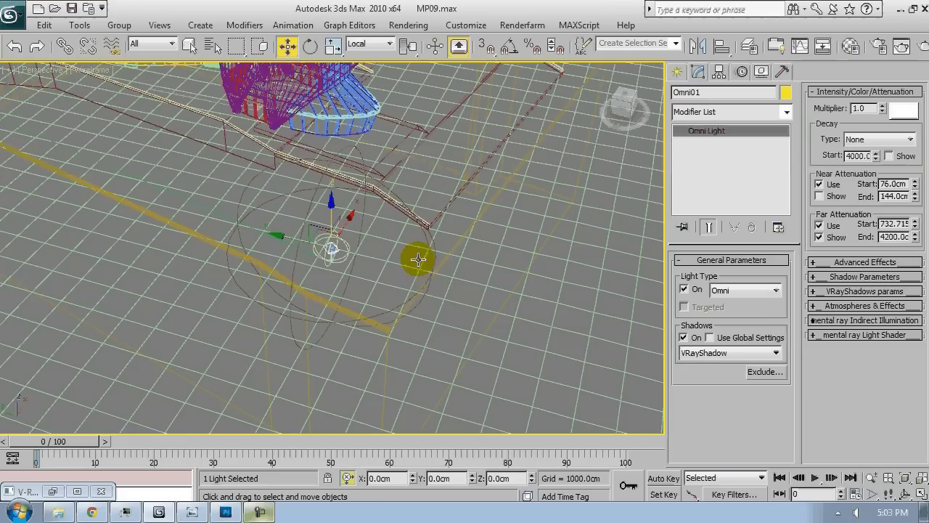
Add the lamp post to the omni light selection and group the two as Lights
key(F3)
mouse_move(418, 259)
alt+middle_down()
mouse_move(462, 231)
mouse_move(473, 317)
mouse_move(459, 285)
alt+middle_up()
key(F3)
key(z)
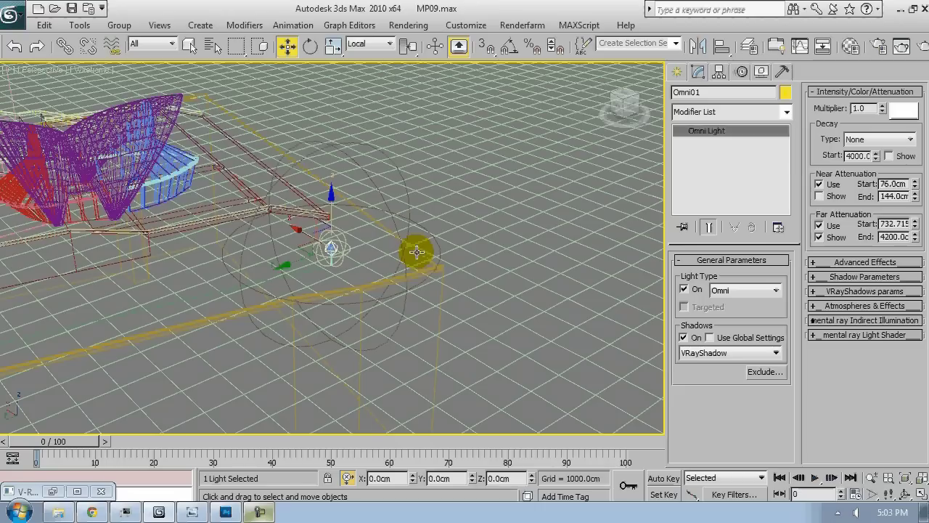
scroll(417, 252, up, 5)
alt+middle_drag(417, 251, 504, 349)
ctrl+click(465, 339)
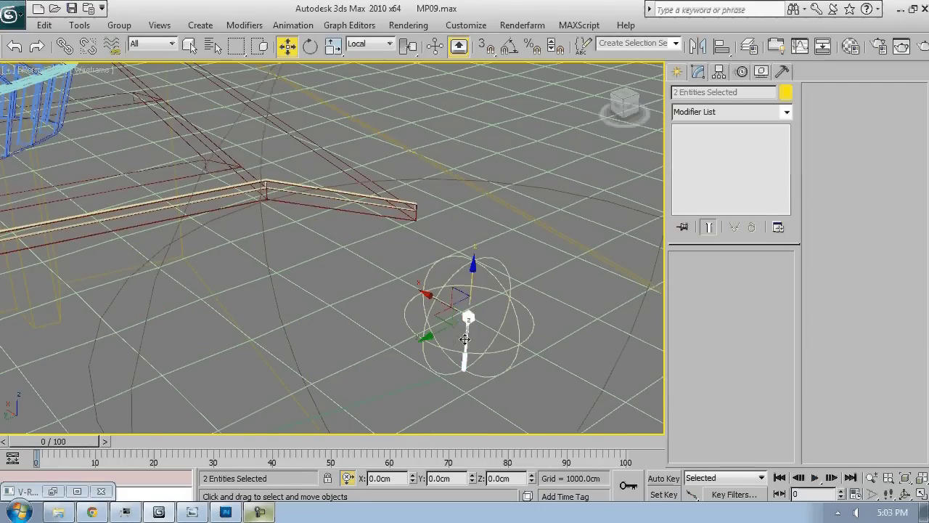
click(116, 24)
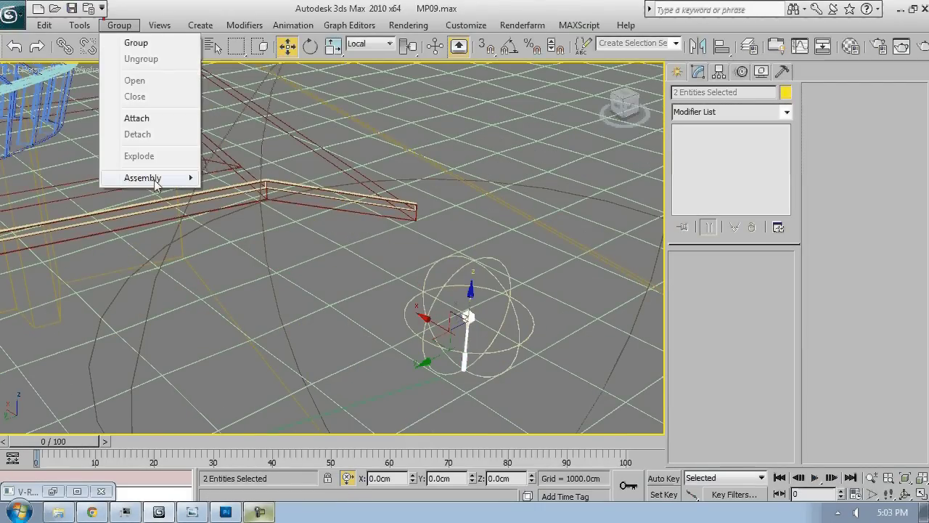
click(137, 42)
text(Lights)
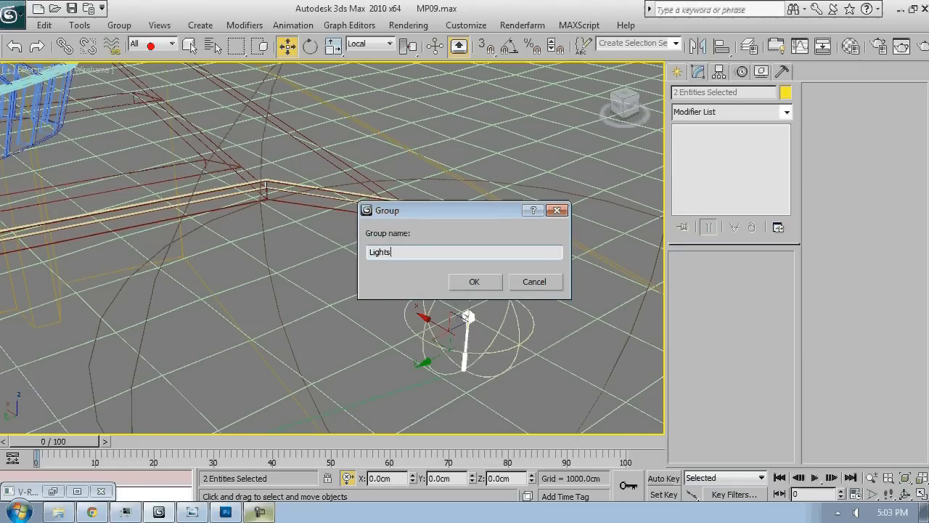
key(Return)
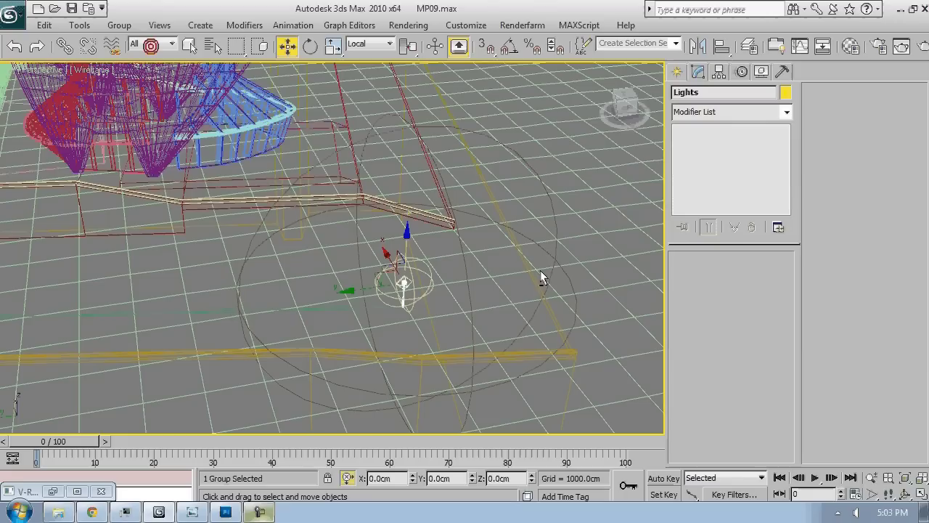
Distribute 32 instances of the Lights group evenly along the path line around the platform with the Spacing Tool, spaced by centers
key(z)
key(shift+i)
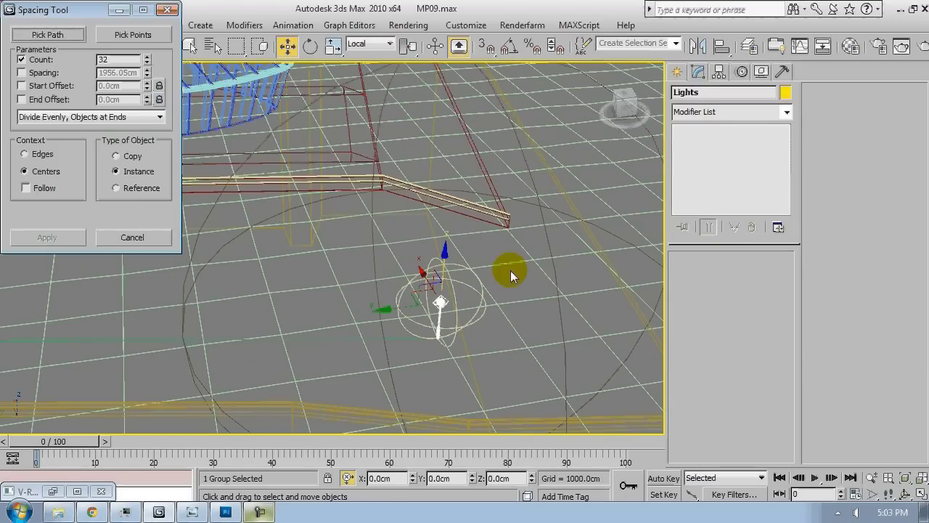
click(47, 34)
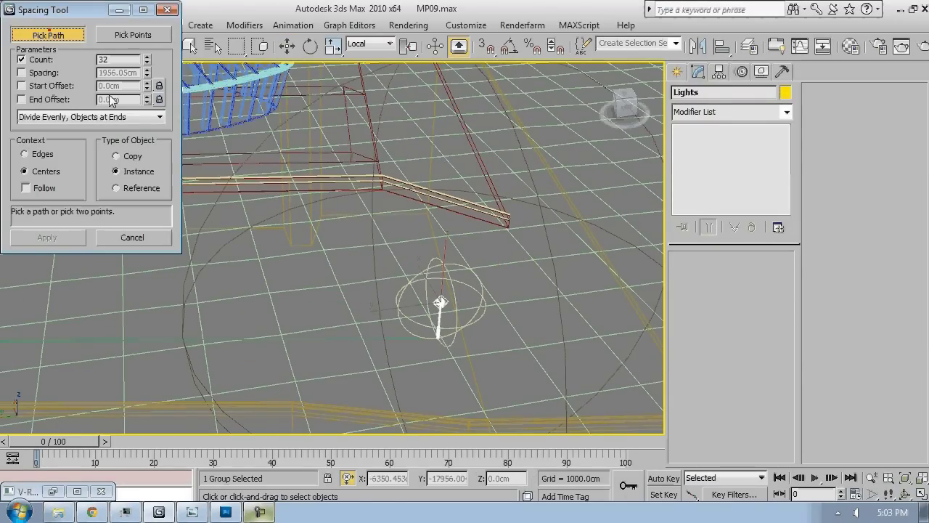
click(327, 336)
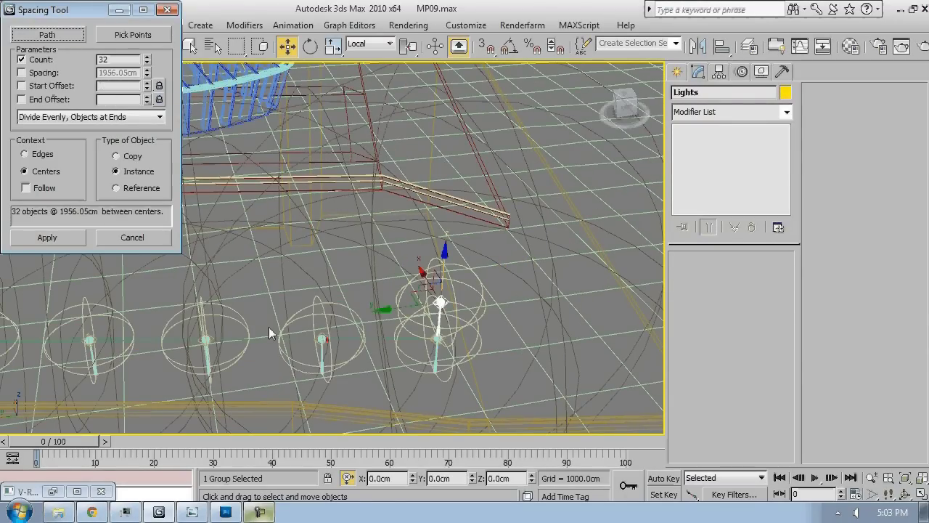
alt+middle_drag(500, 321, 419, 307)
scroll(419, 307, down, 3)
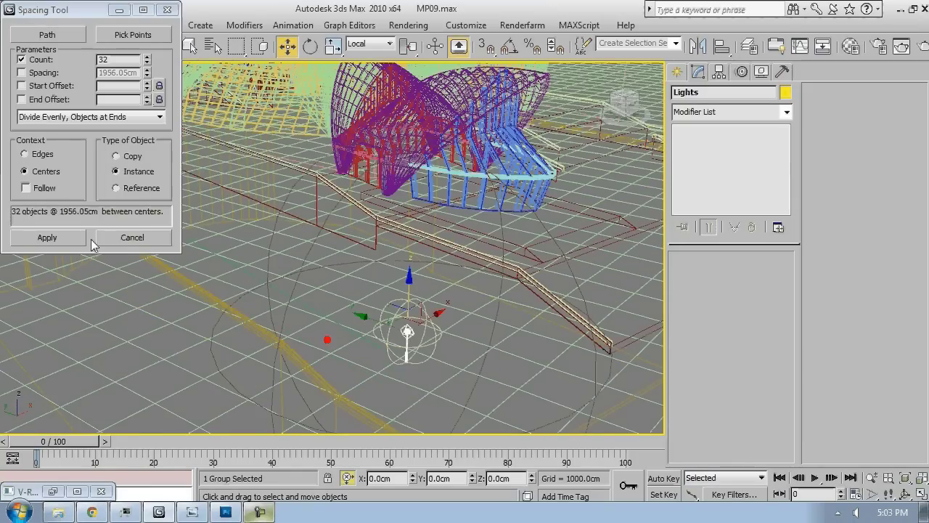
click(146, 62)
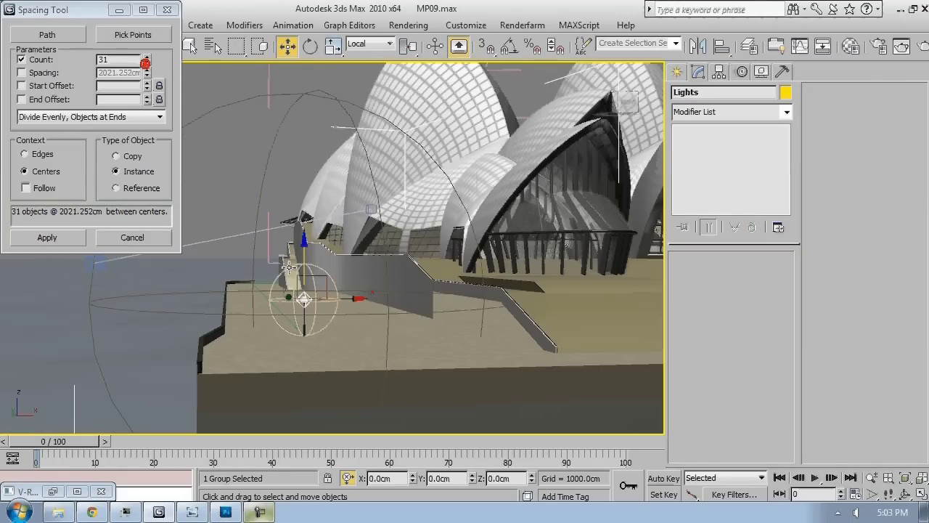
click(146, 62)
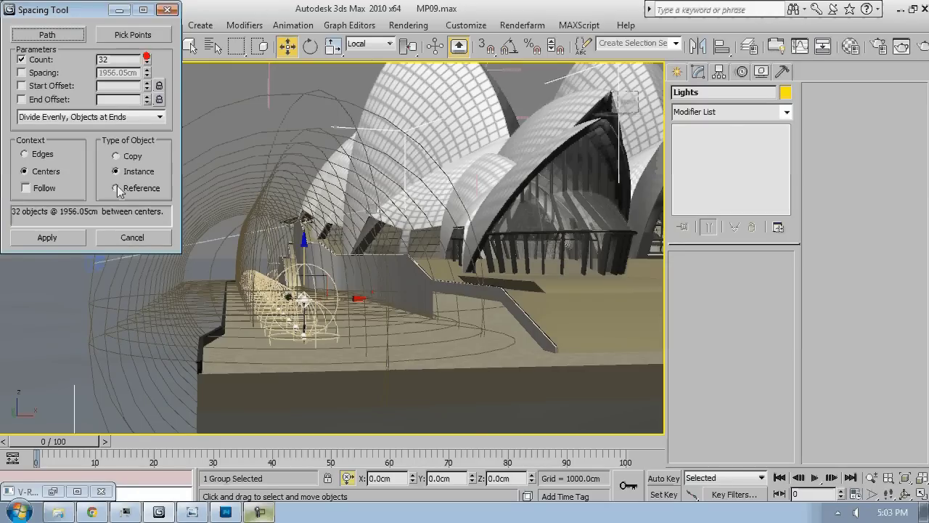
click(66, 234)
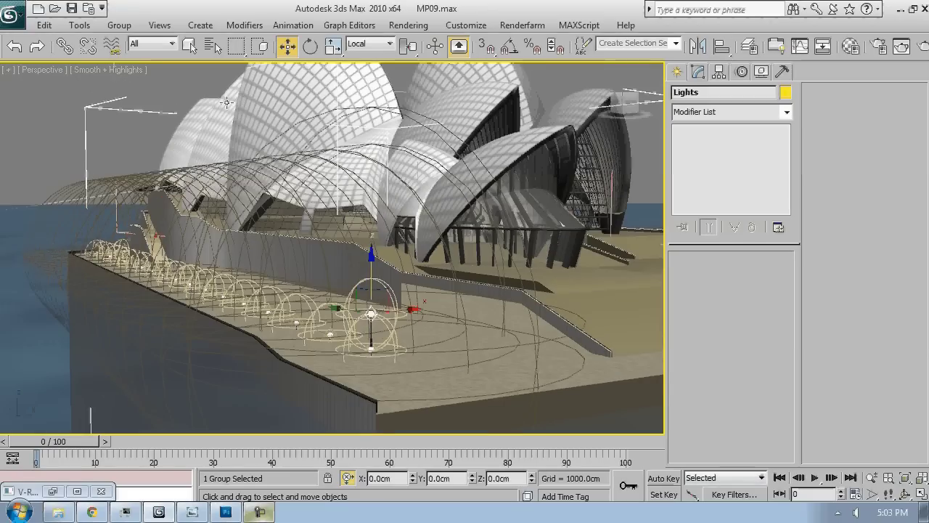
Select the 32 copied lamp groups by name, lock the selection, and raise them in the Front view
key(h)
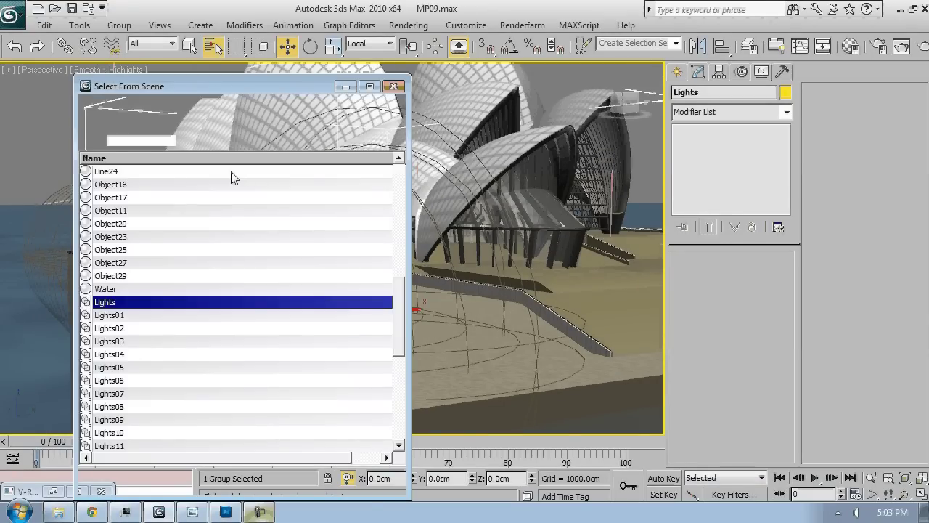
drag(109, 302, 163, 448)
click(310, 478)
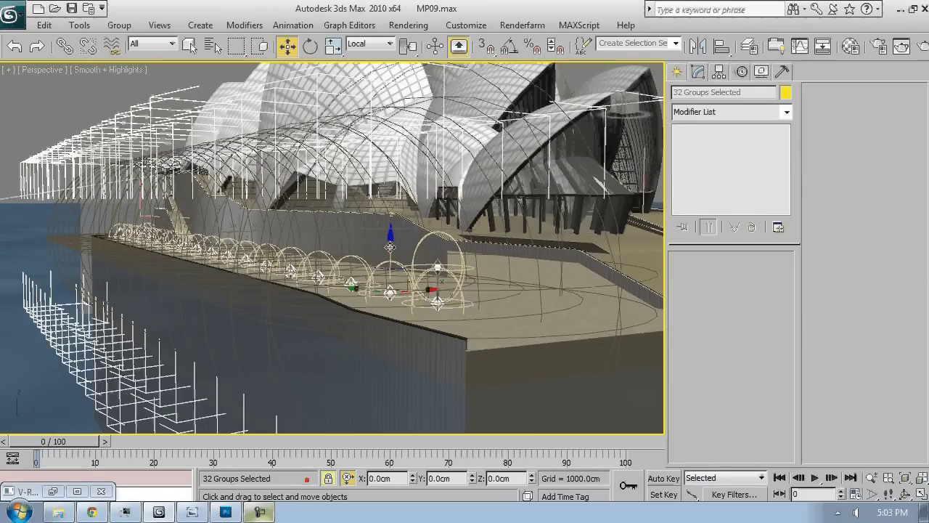
key(f)
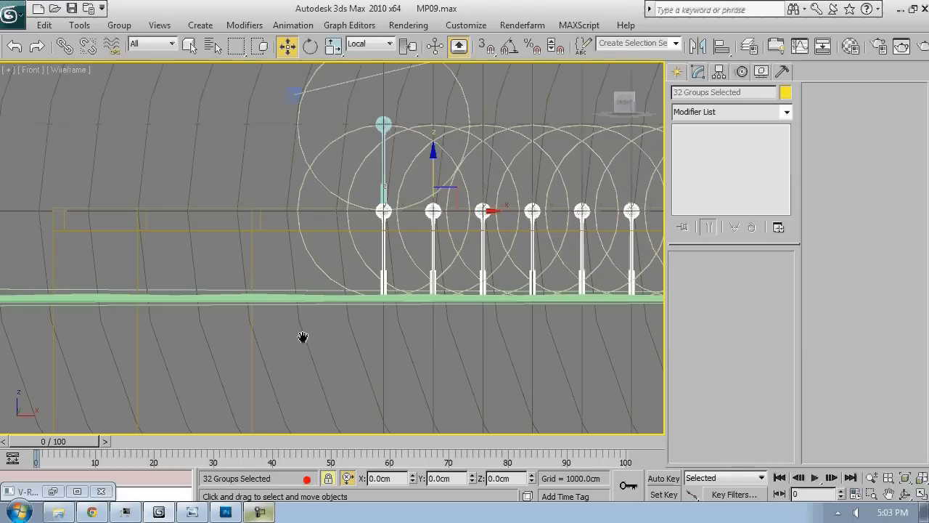
middle_drag(302, 337, 305, 342)
scroll(394, 317, up, 3)
drag(392, 237, 380, 122)
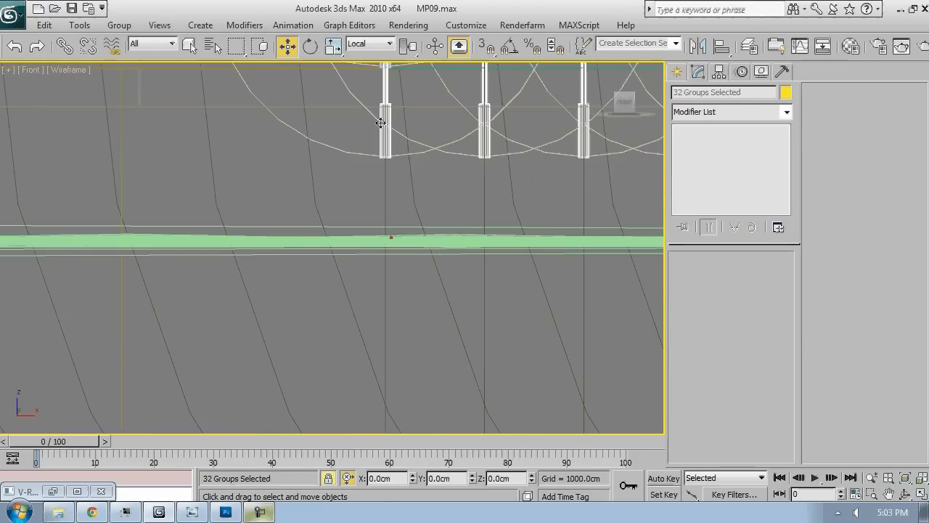
Snap the bases of the selected lamps vertically up to the platform level, then turn off snapping and unlock the selection
scroll(381, 123, down, 2)
key(s)
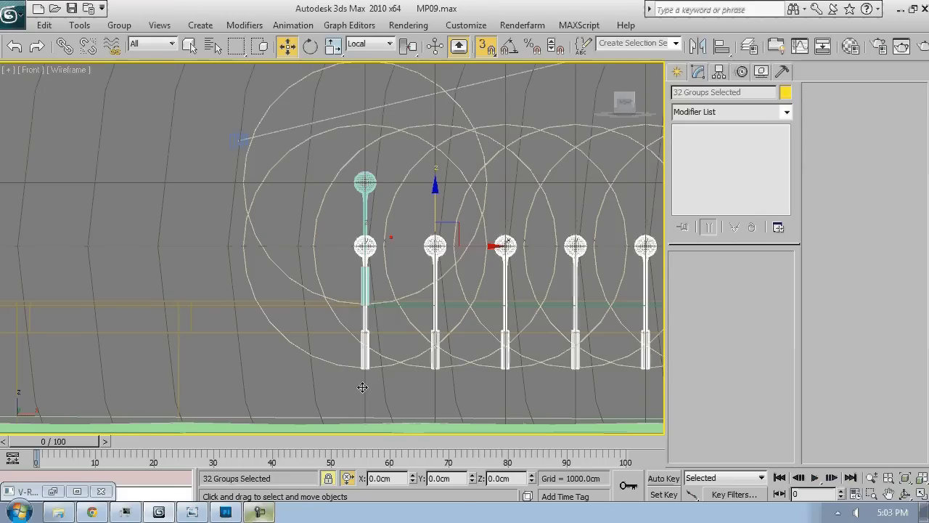
drag(368, 374, 370, 307)
key(s)
key(space)
scroll(376, 299, down, 3)
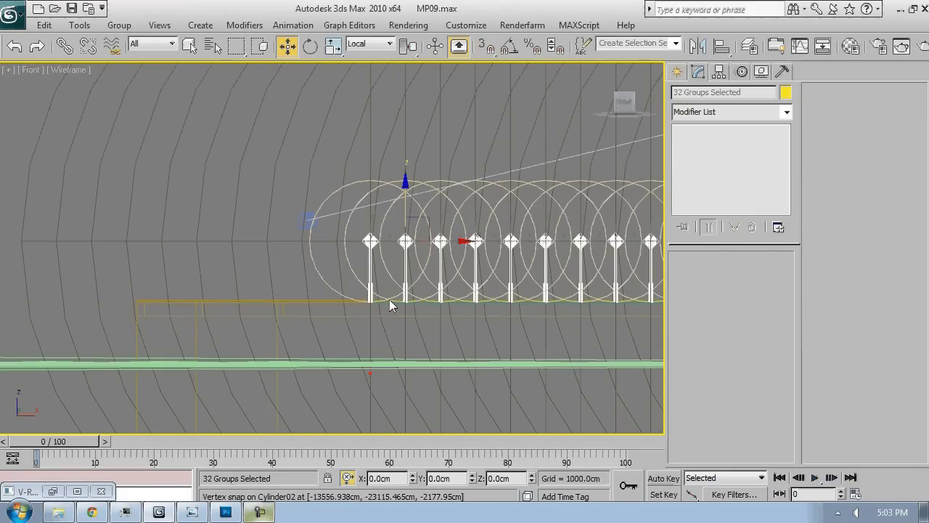
Illuminate the shaded perspective view with scene lights, deselect the lamps and switch to the VRayPhysicalCamera01 view
key(p)
alt+middle_drag(402, 313, 159, 300)
key(F3)
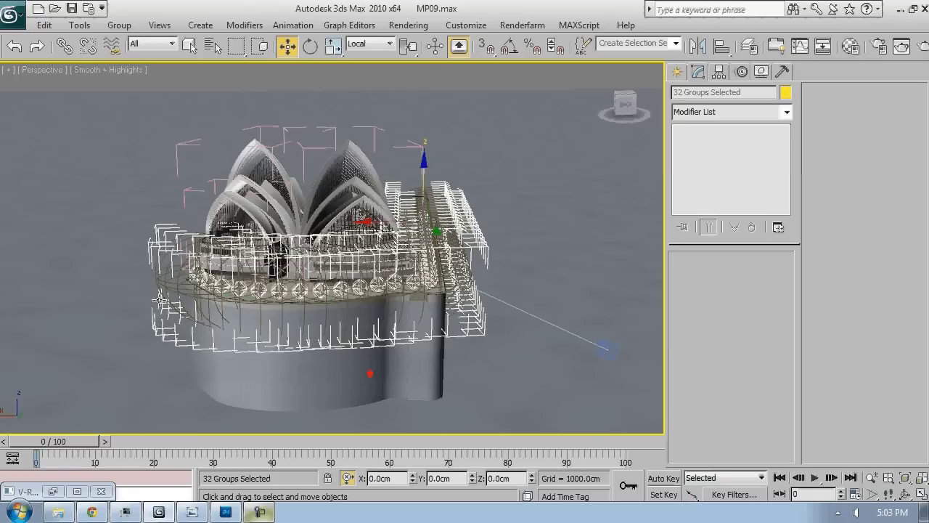
scroll(90, 76, up, 3)
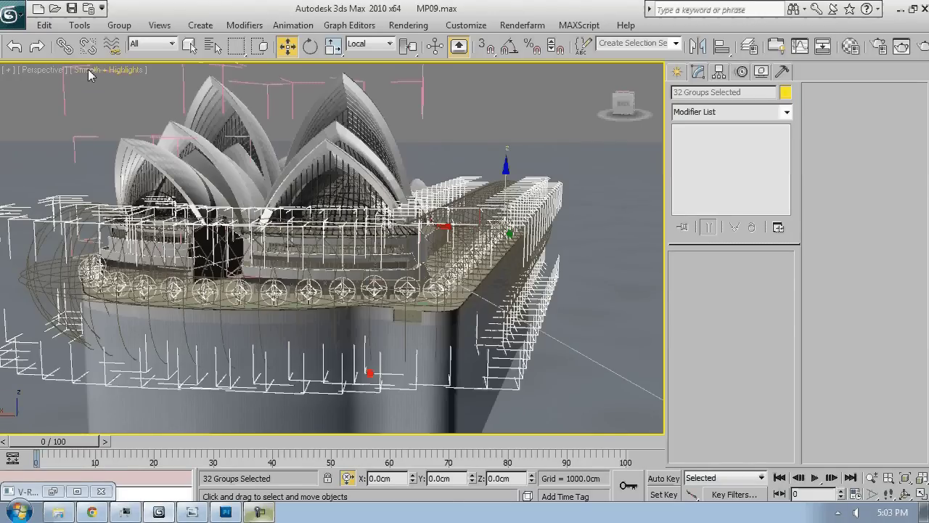
click(89, 71)
mouse_move(181, 173)
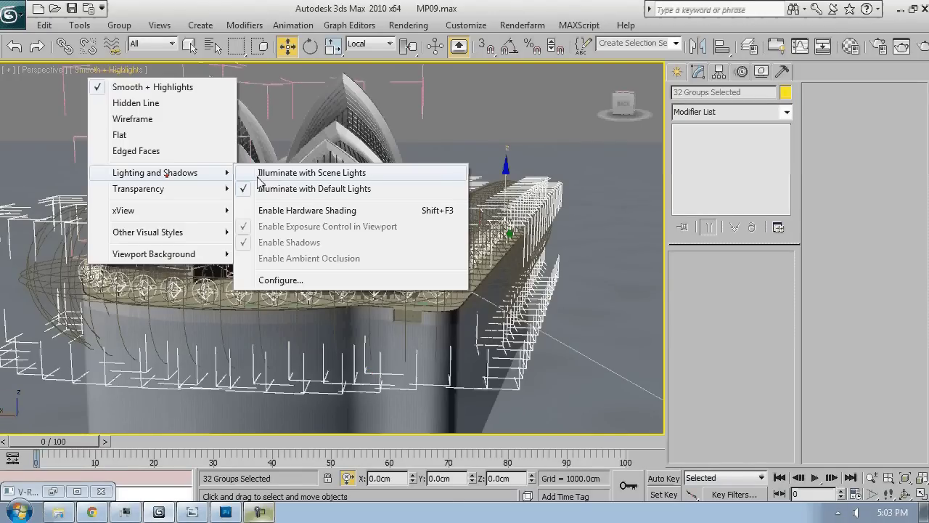
click(315, 173)
click(551, 94)
key(c)
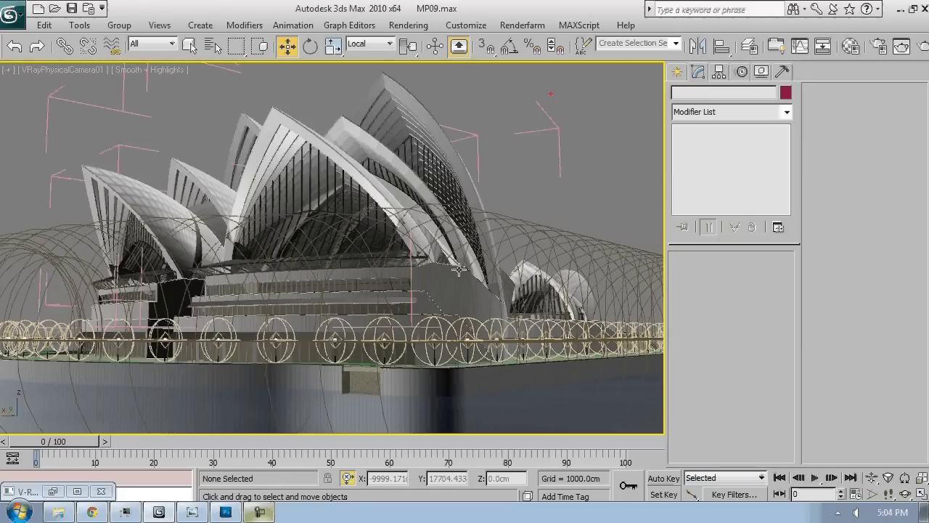
Open the Lights19 lamp group for editing in the camera view
click(385, 340)
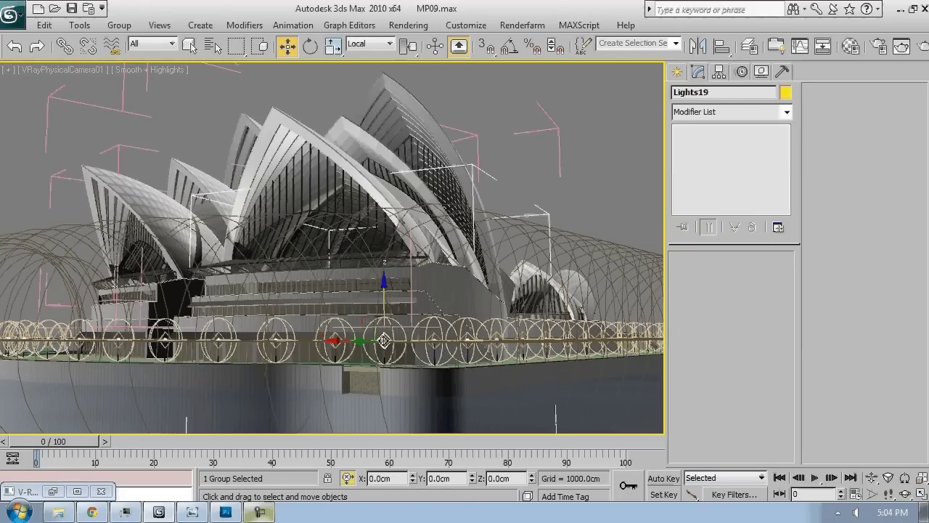
click(119, 25)
click(141, 83)
Restrict selection to lights, select the omni light in the opened group and turn off its far attenuation range display
click(112, 46)
click(156, 43)
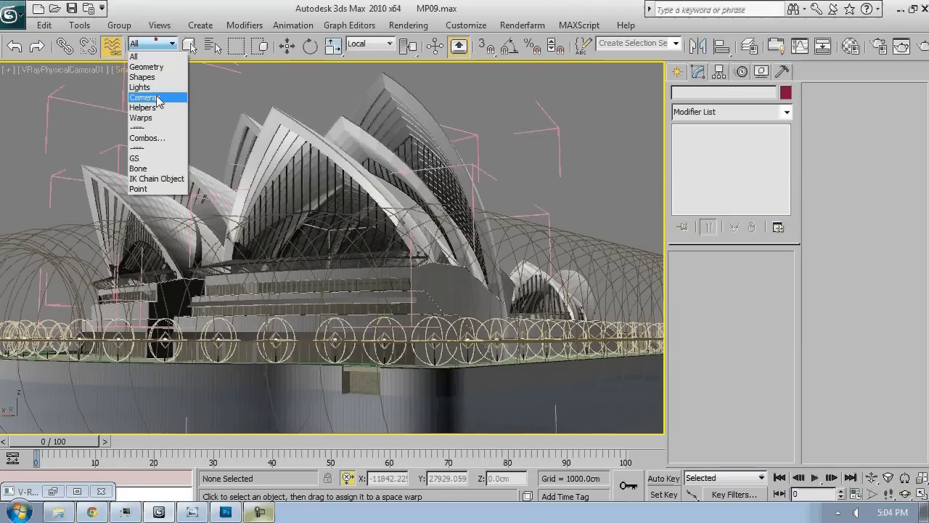
click(156, 88)
click(385, 342)
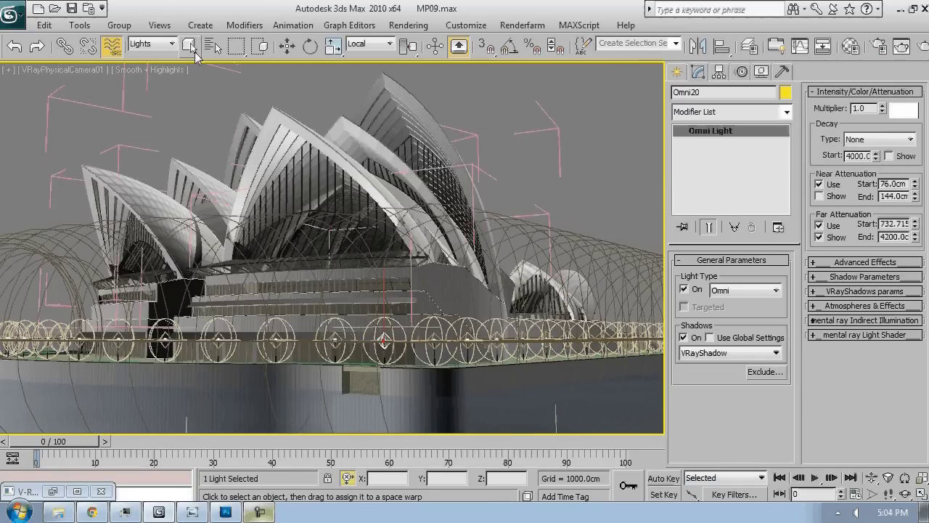
key(w)
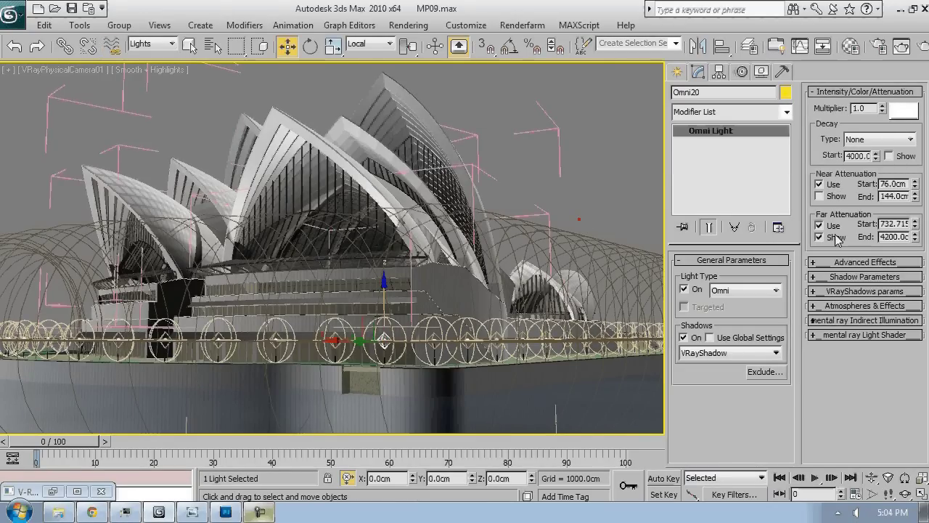
click(575, 187)
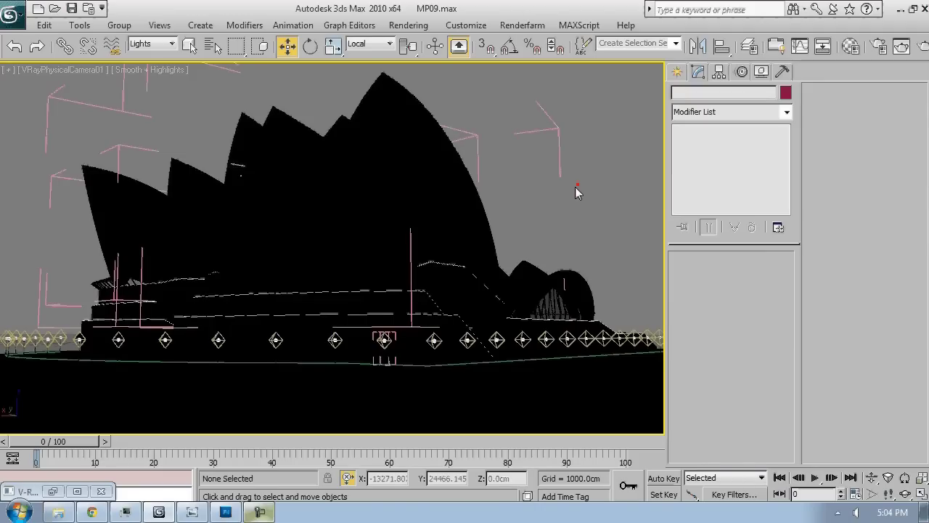
Examine the lamps around the building from above in perspective and return to the camera view
key(p)
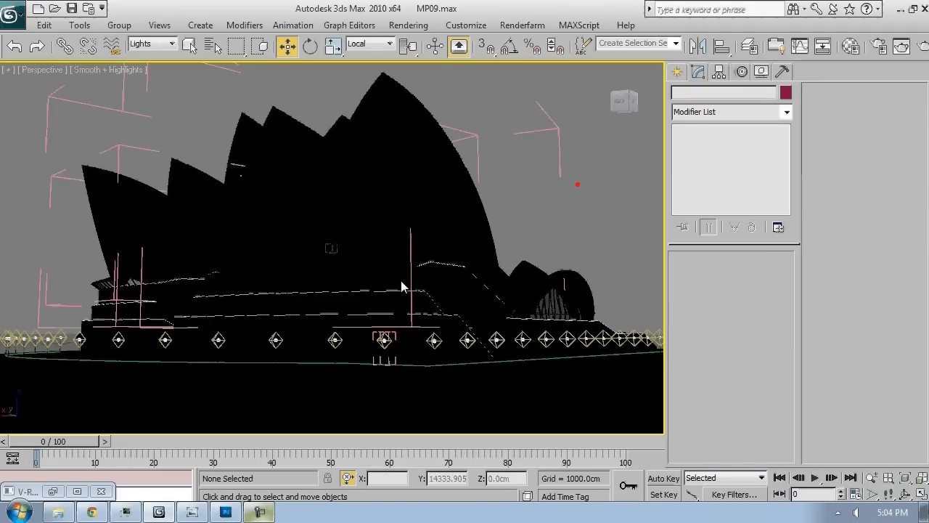
alt+middle_drag(402, 286, 466, 260)
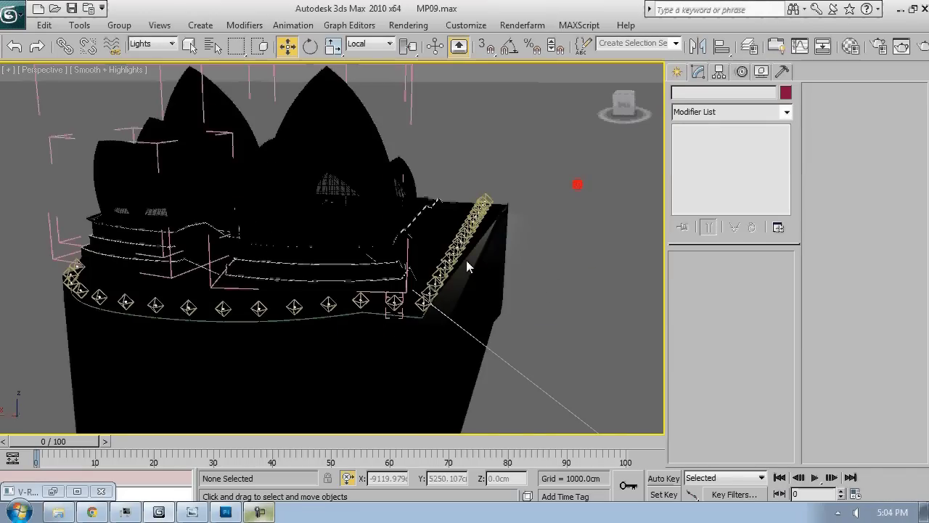
key(c)
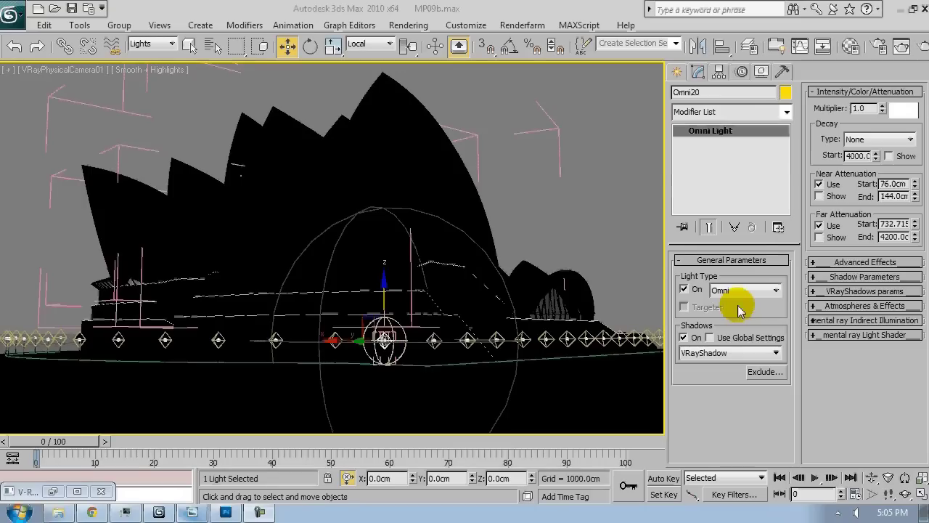
In the V-Ray render setup, set the ambient occlusion subdivs to 10 and the irradiance map preset to Very low
click(877, 48)
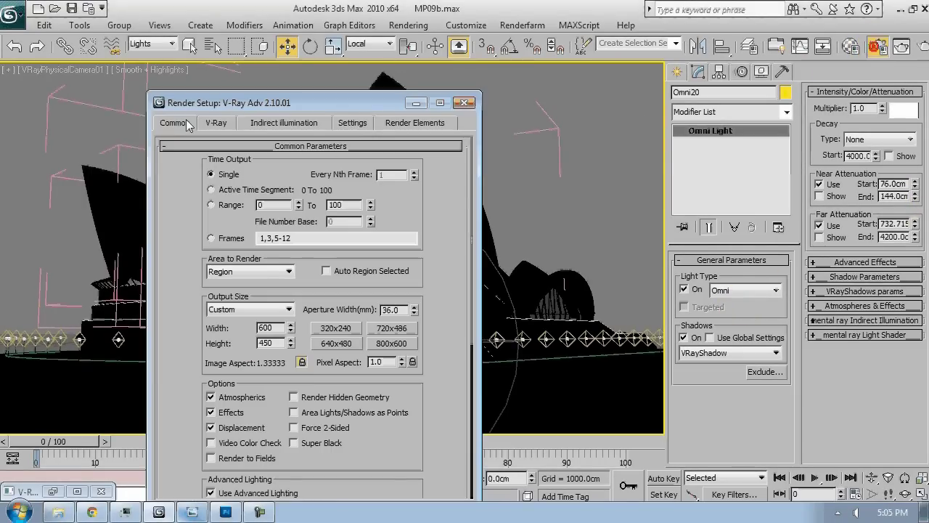
click(217, 124)
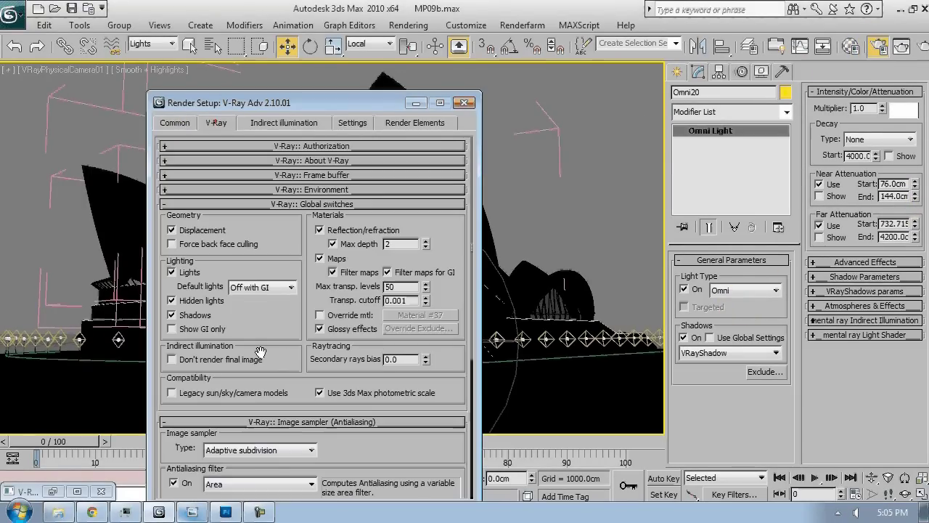
scroll(276, 465, down, 5)
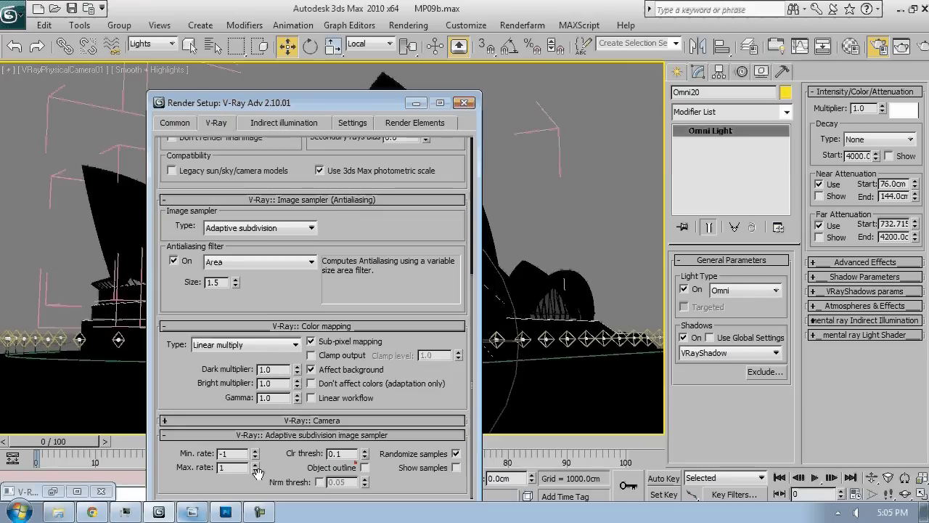
click(268, 124)
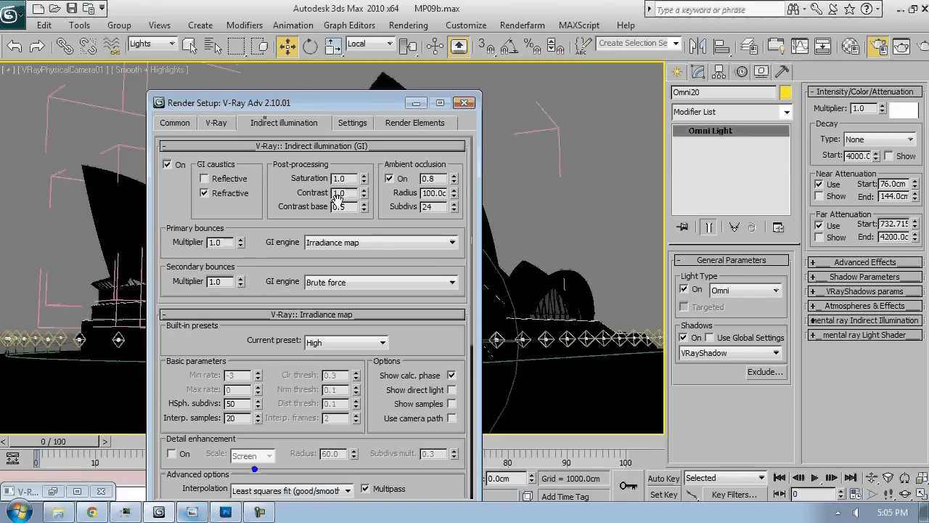
drag(438, 207, 349, 208)
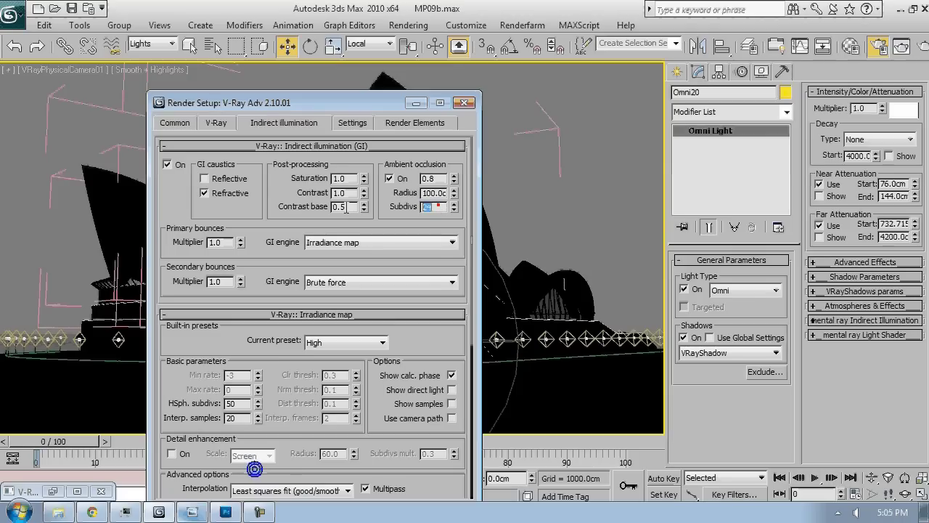
scroll(331, 220, down, 3)
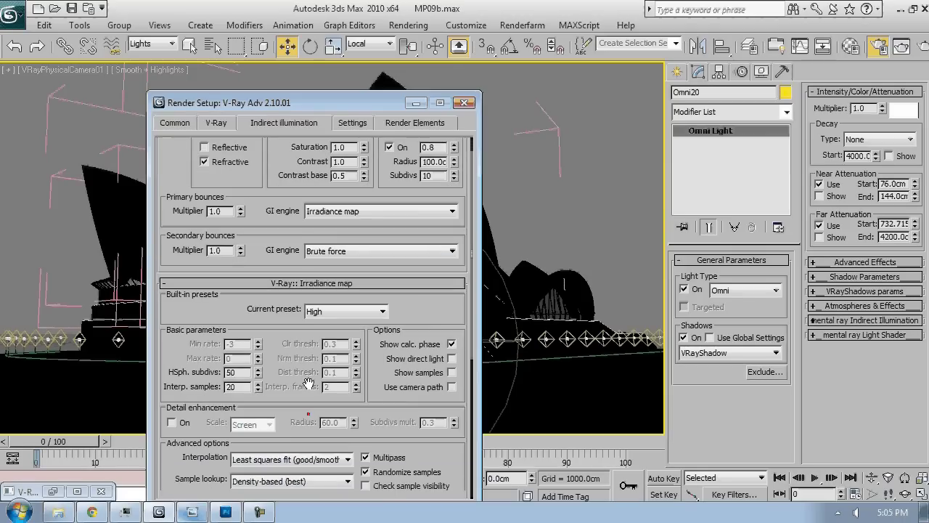
click(331, 221)
click(321, 244)
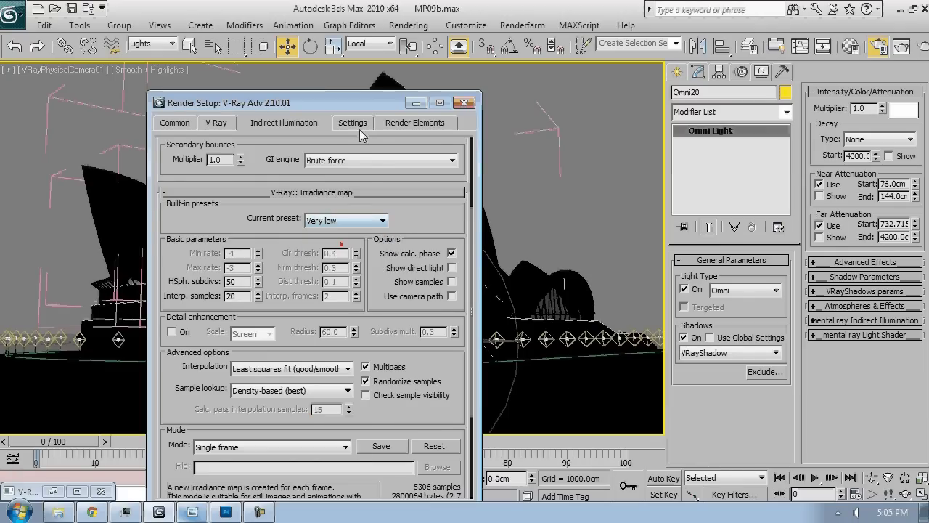
Set the DMC sampler to 5 minimum samples and a noise threshold of 0.01, and the render region division to 24
click(359, 125)
double_click(428, 162)
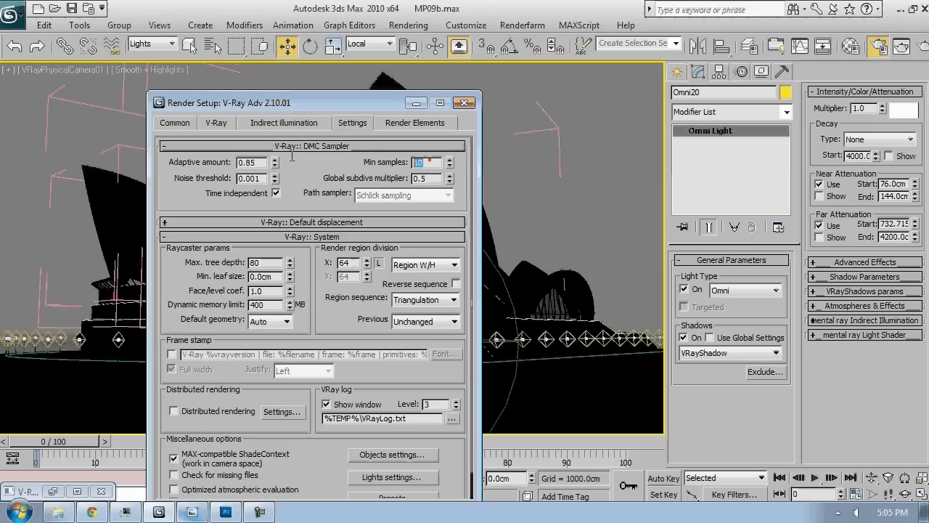
text(5)
key(Tab)
key(Tab)
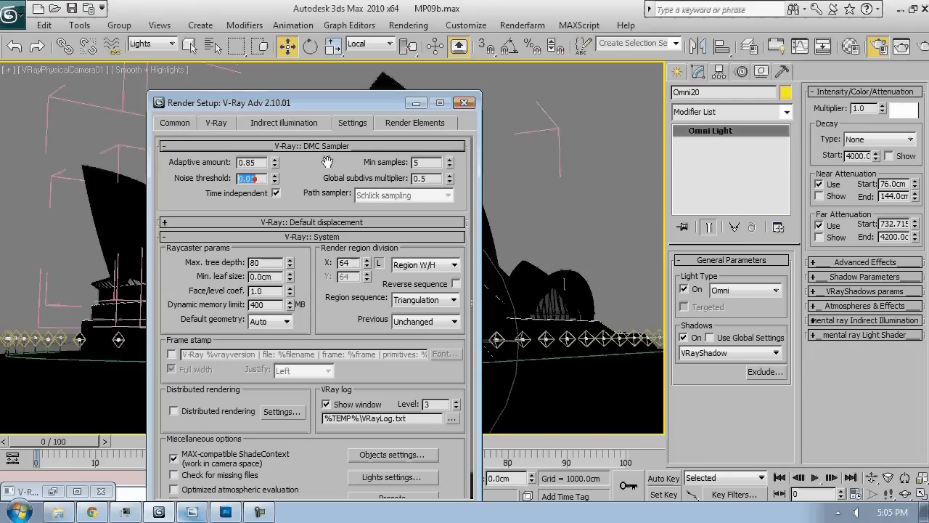
double_click(347, 263)
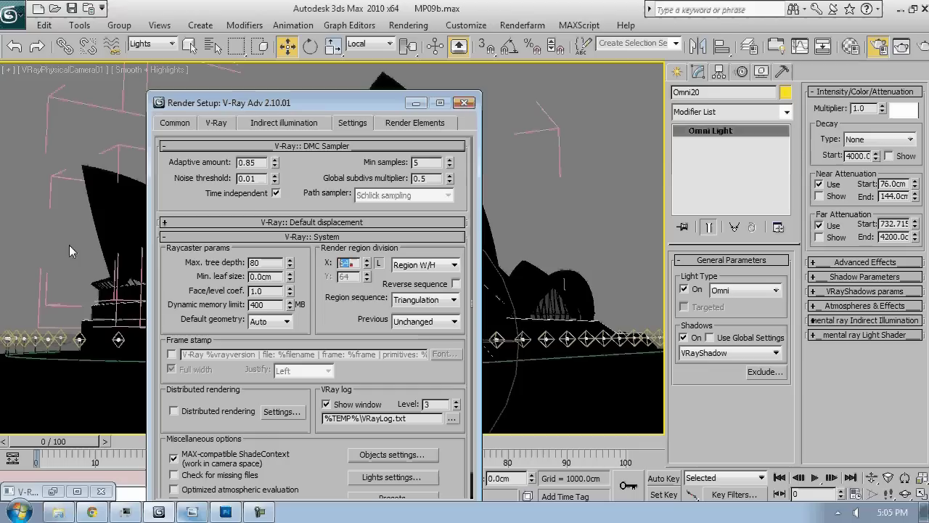
text(24)
Test-render the current region from the VRayPhysicalCamera01 view
click(173, 122)
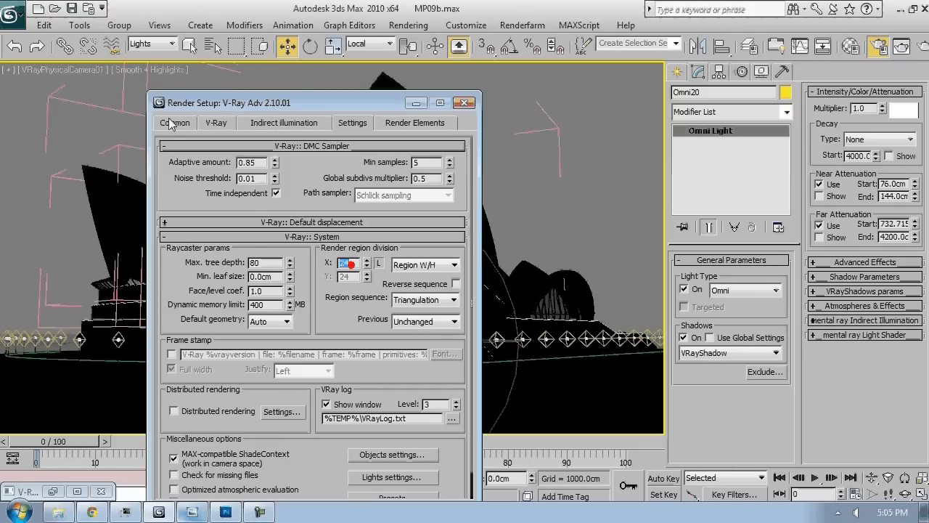
drag(231, 107, 406, 67)
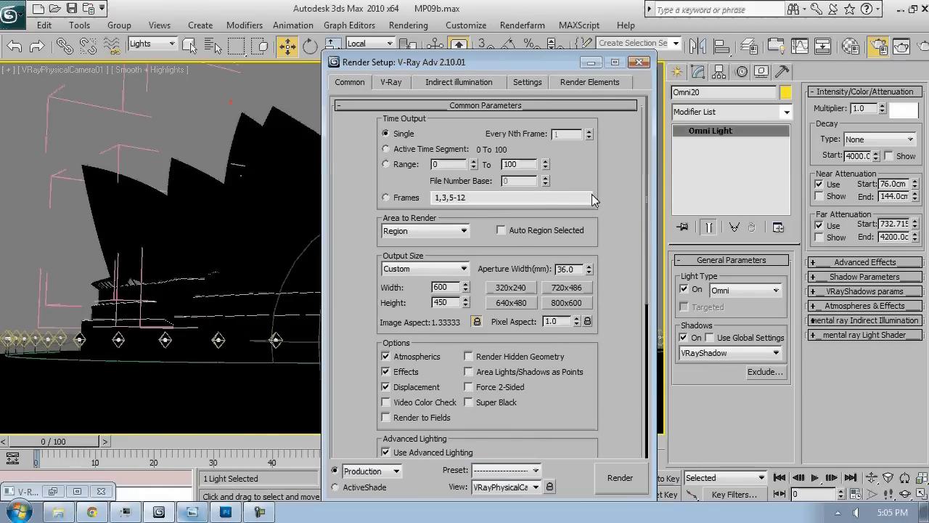
click(620, 477)
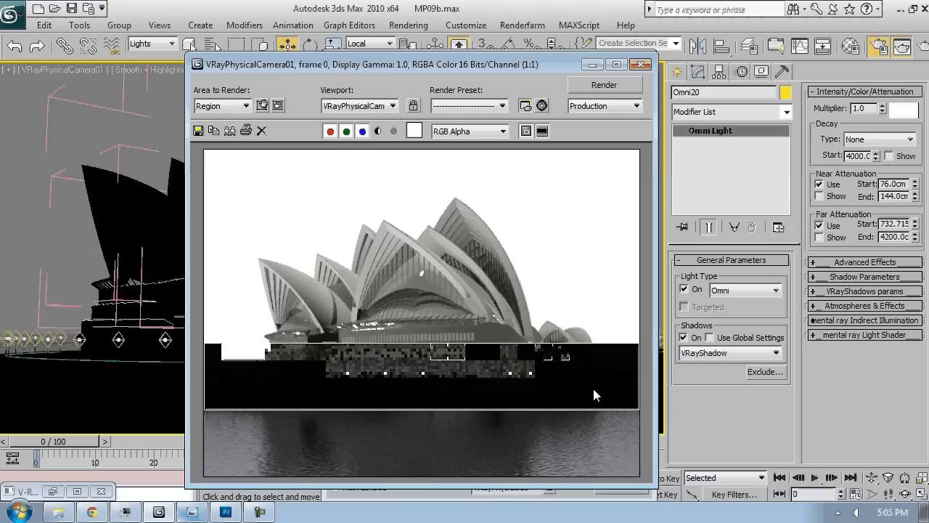
Change the area to render to the full view and set the output width to 400
click(222, 106)
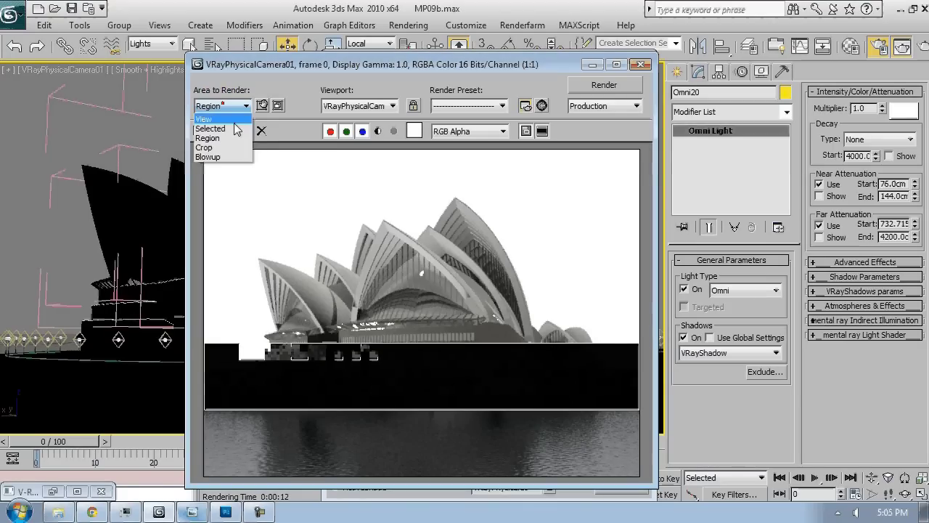
click(227, 116)
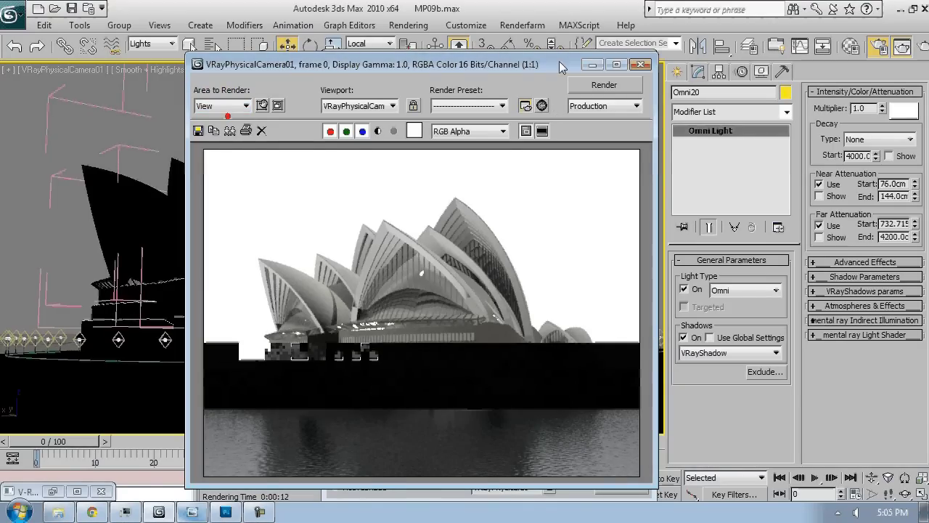
drag(559, 62, 275, 69)
click(429, 68)
drag(450, 286, 371, 291)
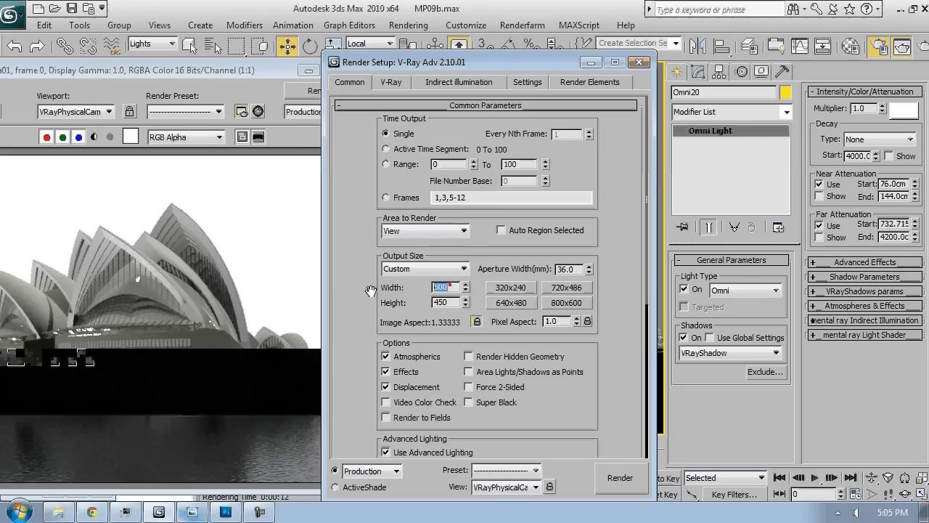
text(400)
Set the GI engine to Light cache for both the primary and secondary bounces
click(459, 81)
click(522, 201)
click(518, 243)
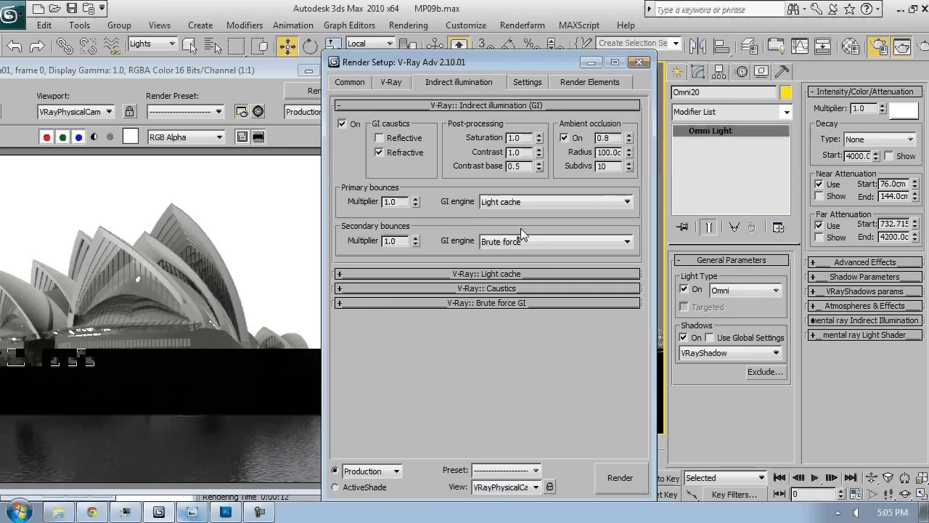
click(522, 241)
click(518, 284)
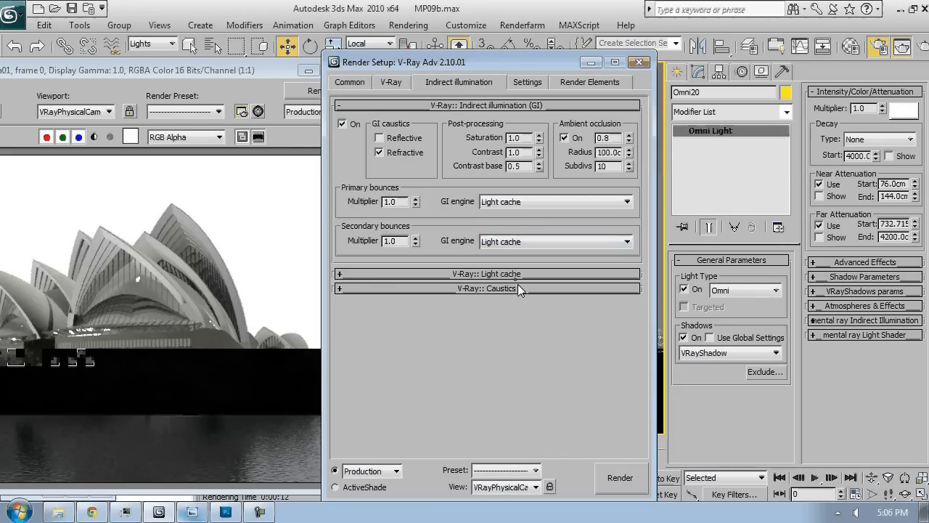
Set the light cache subdivs to 600, increase its sample size and render the full camera view
click(513, 274)
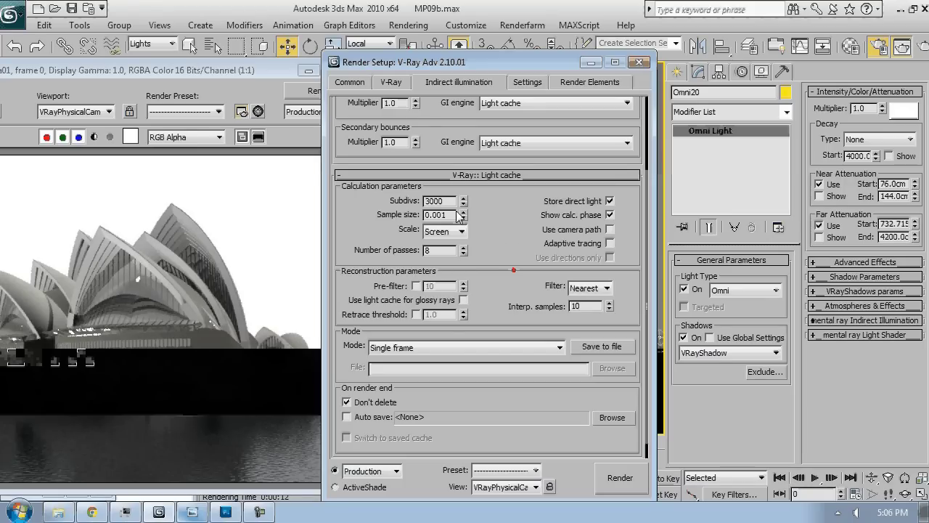
double_click(447, 202)
text(600)
key(Tab)
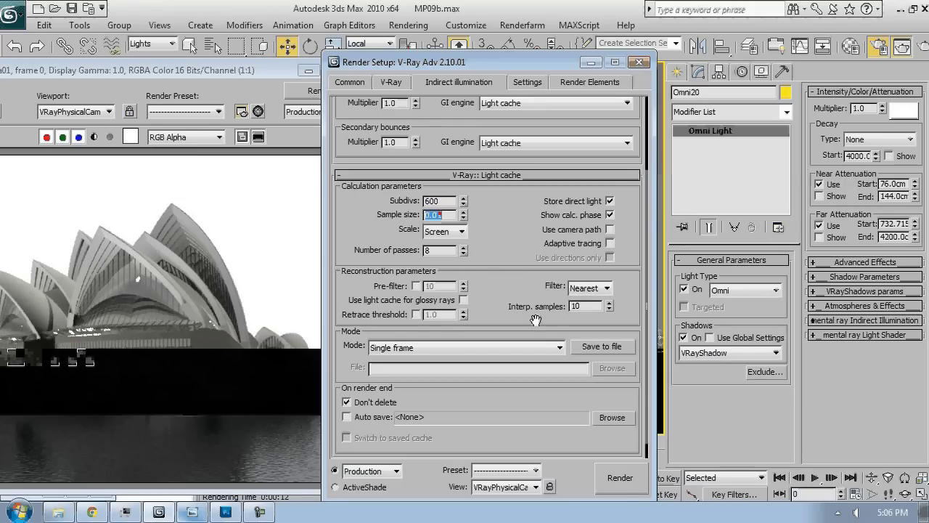
click(628, 485)
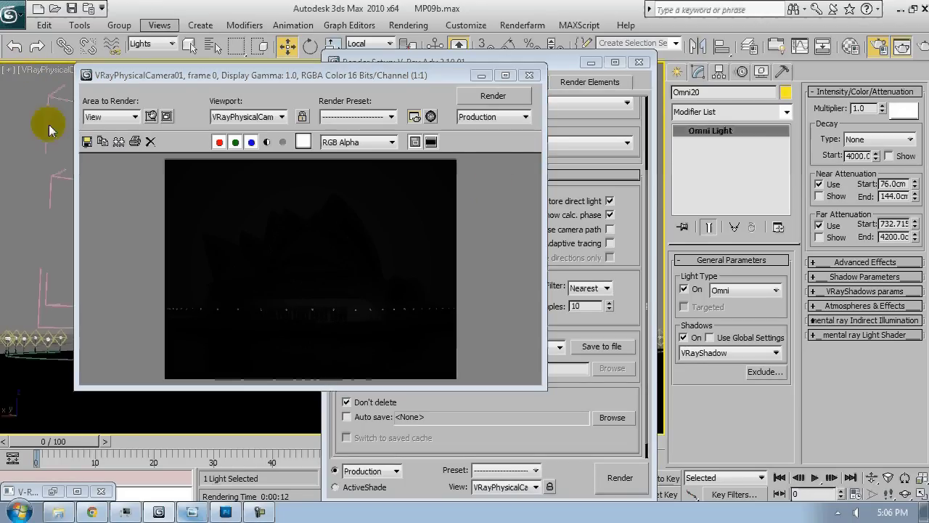
Switch the camera viewport to Perspective, lock it as the render viewport and render it
key(p)
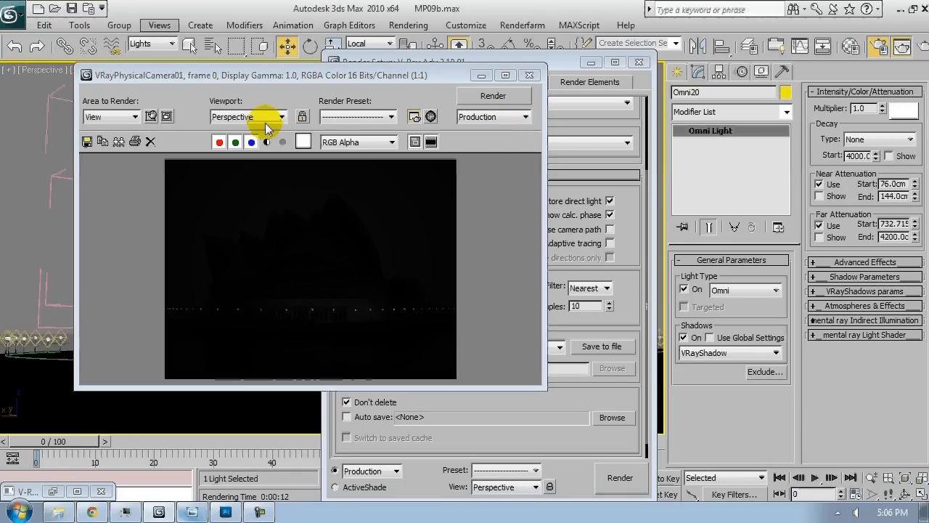
click(302, 116)
click(493, 95)
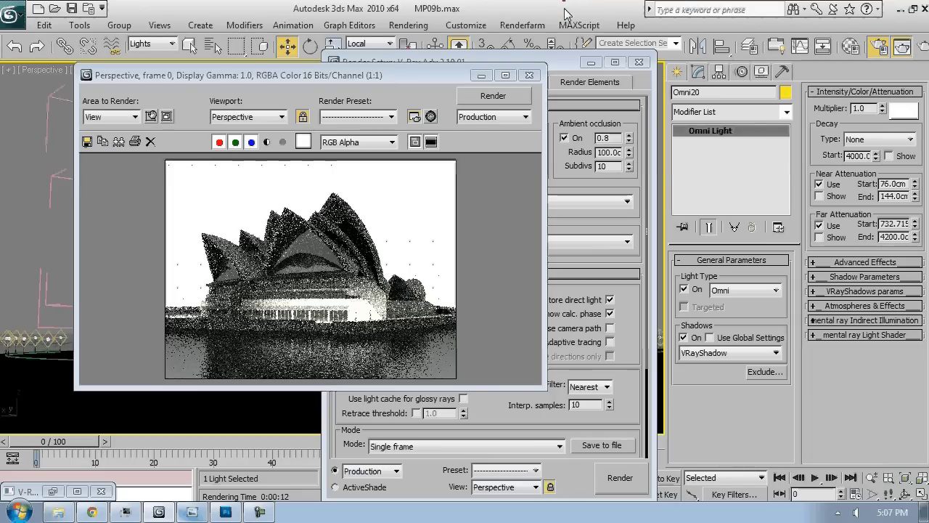
Change the environment background colour to mid grey and render the perspective view again
key(8)
click(210, 146)
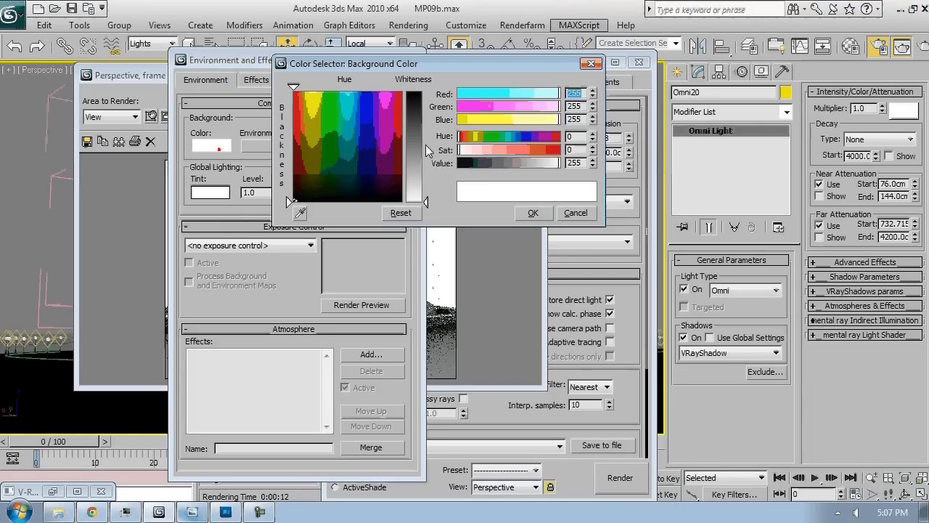
click(508, 163)
click(526, 215)
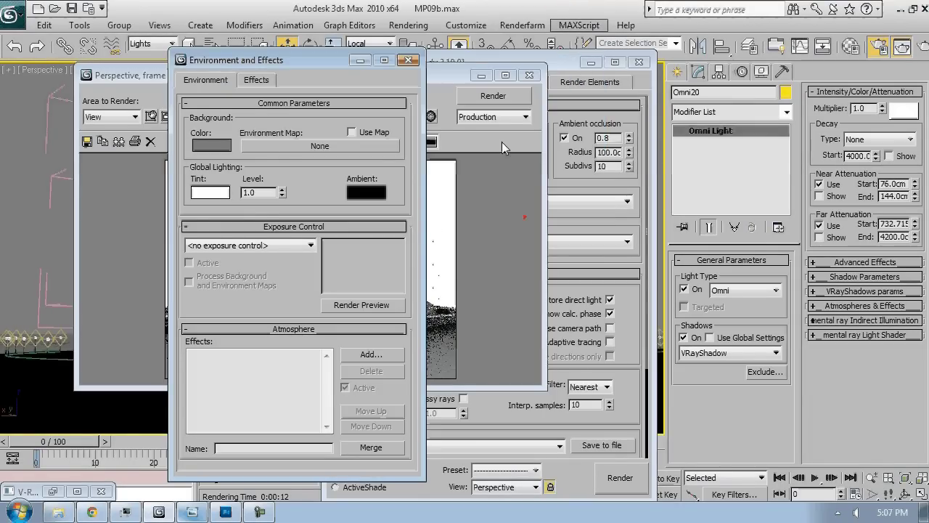
click(502, 142)
key(shift+q)
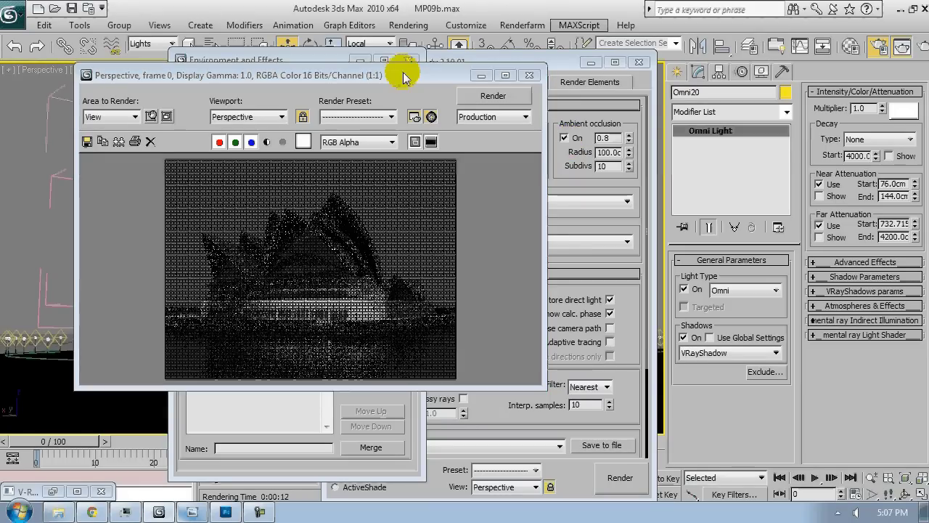
Set the environment background colour to black
drag(405, 77, 403, 99)
click(346, 87)
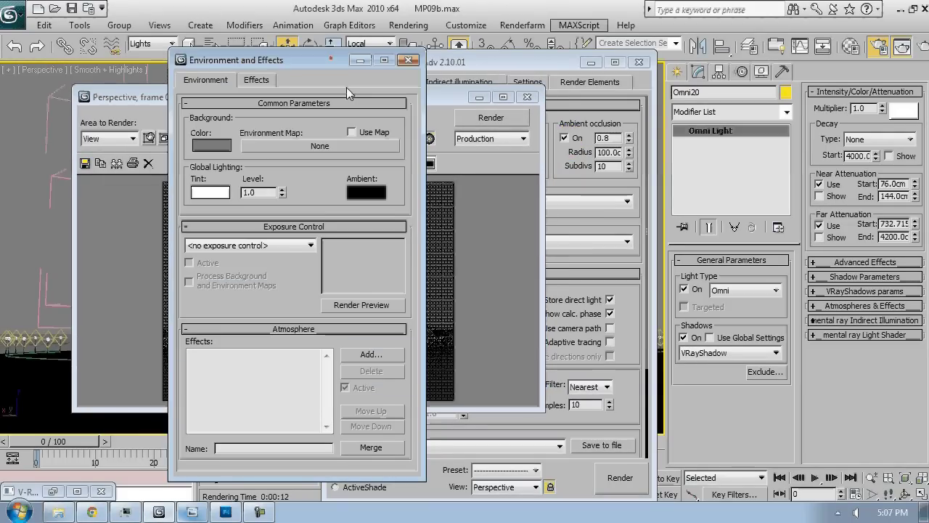
click(221, 145)
click(459, 163)
click(533, 213)
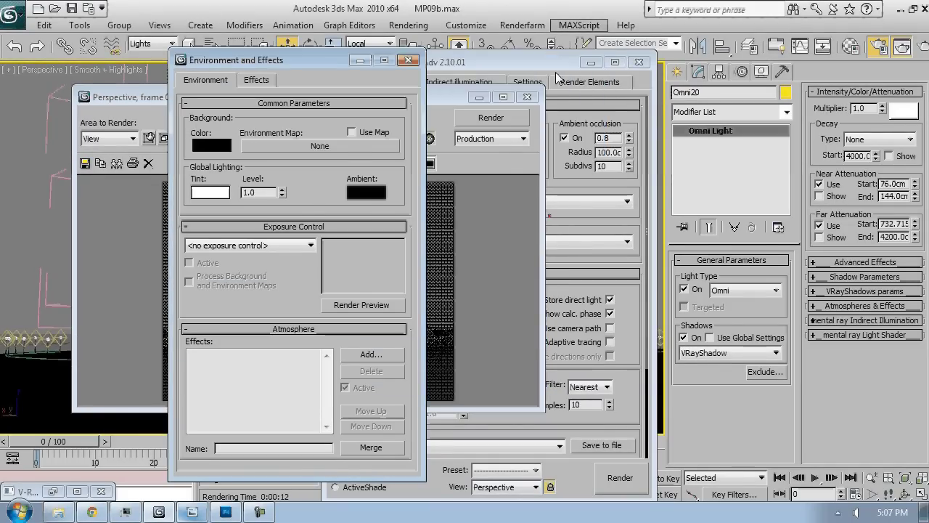
Clear the sky0045.hdr map from the V-Ray GI environment override, turn the override off and render the perspective view
click(559, 240)
click(390, 81)
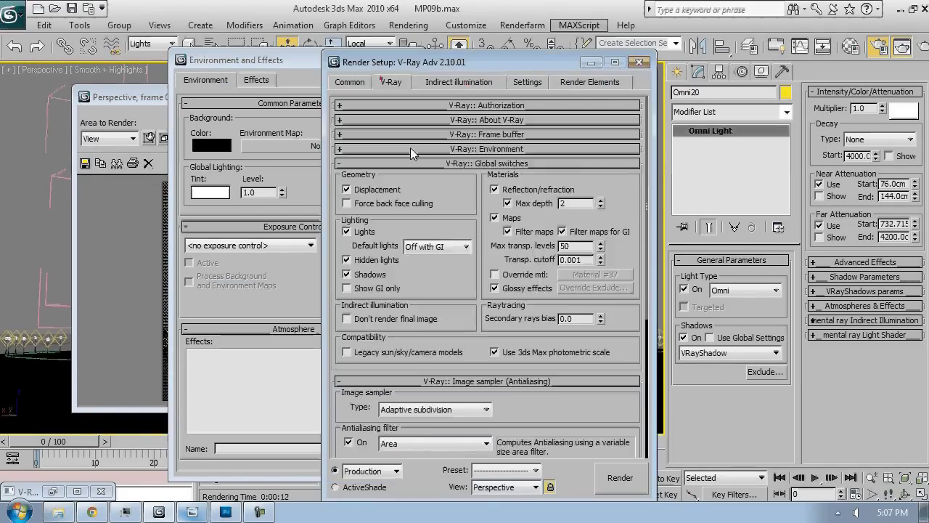
click(477, 150)
right_click(555, 180)
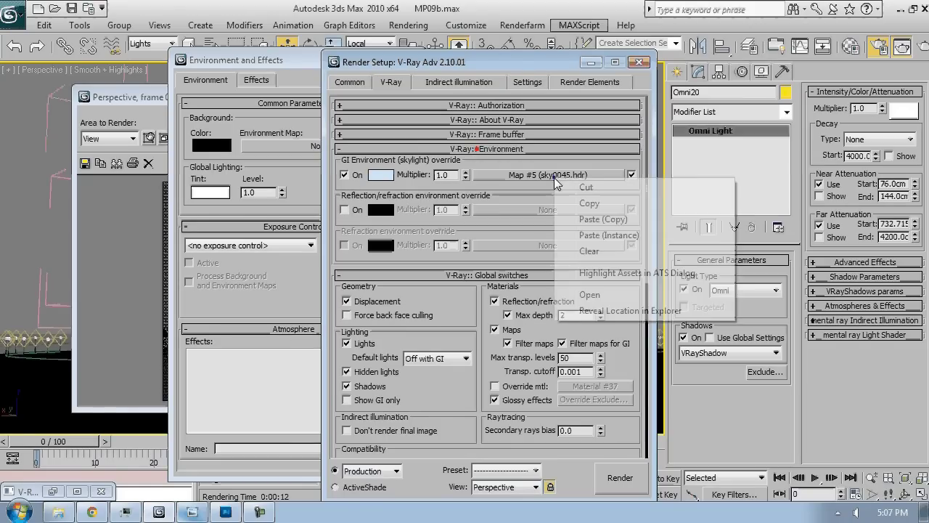
click(589, 250)
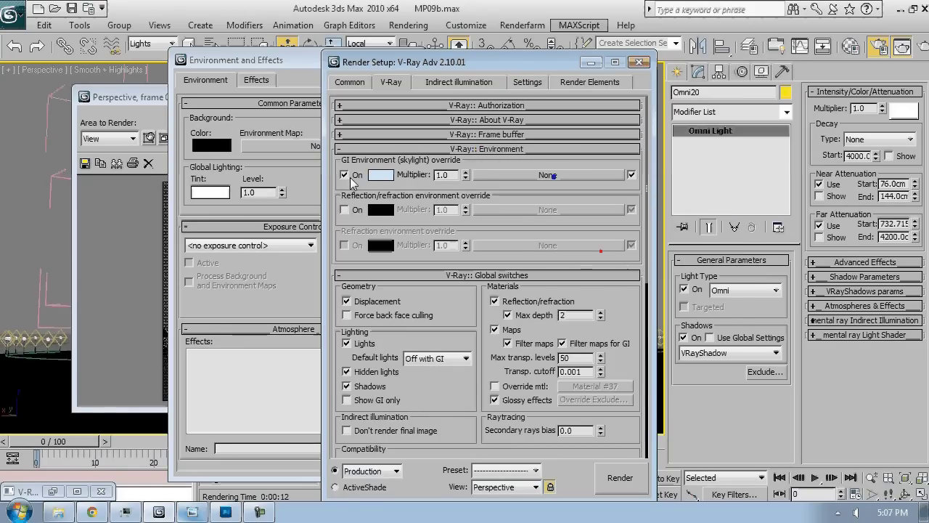
click(620, 478)
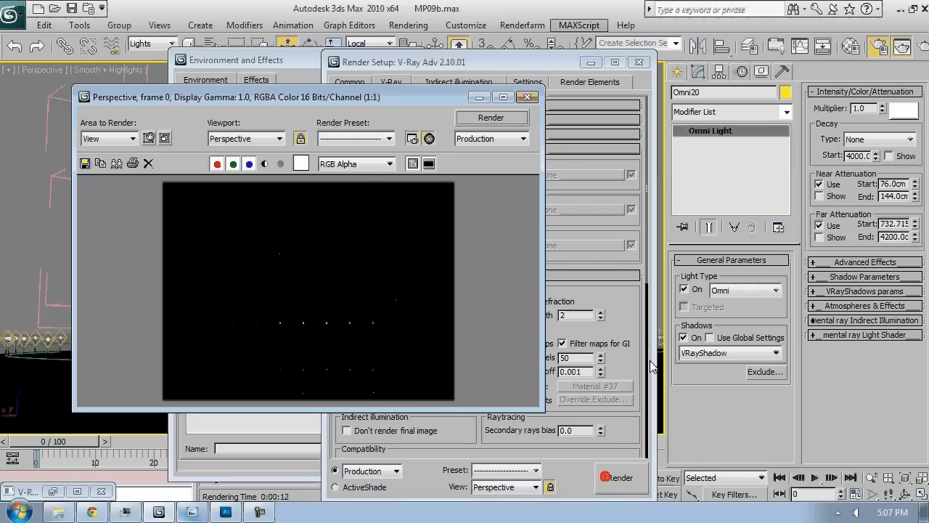
click(651, 367)
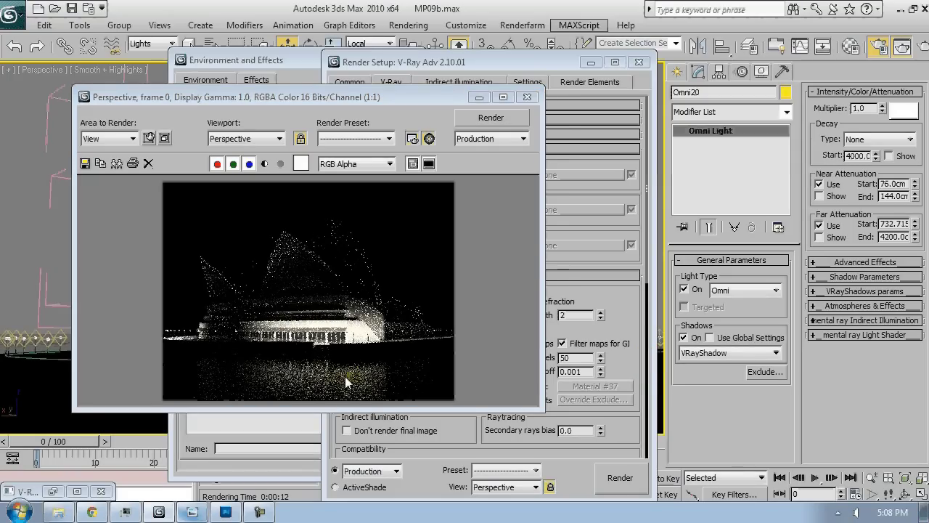
Close the render and environment windows and illuminate the perspective viewport with default lights
click(529, 99)
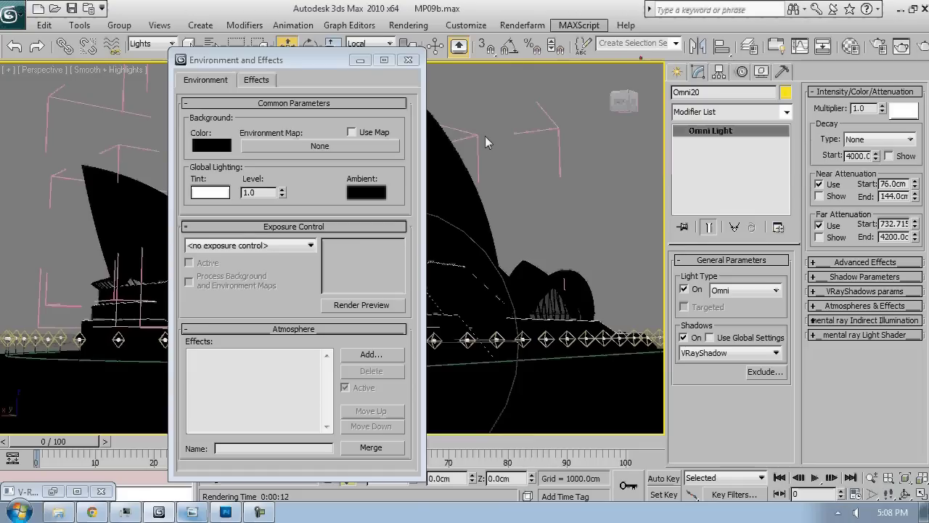
click(413, 59)
click(109, 69)
mouse_move(179, 173)
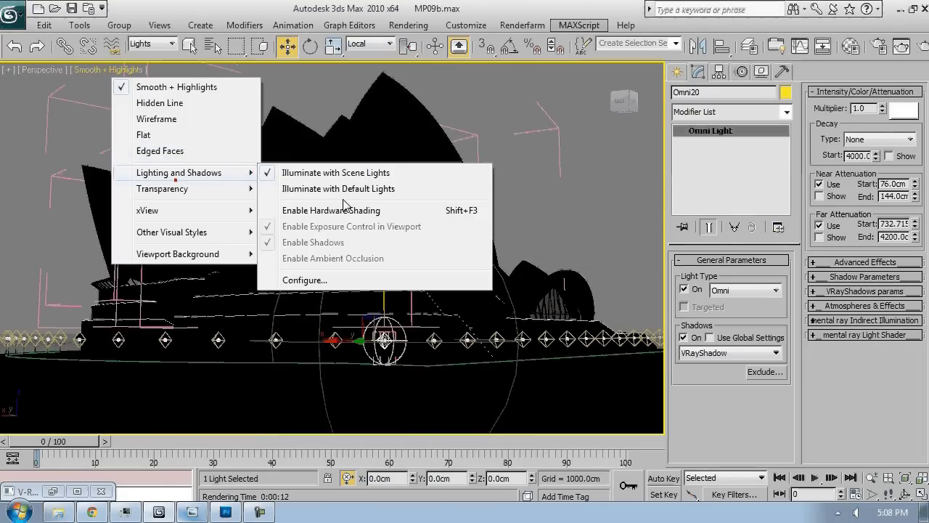
click(339, 189)
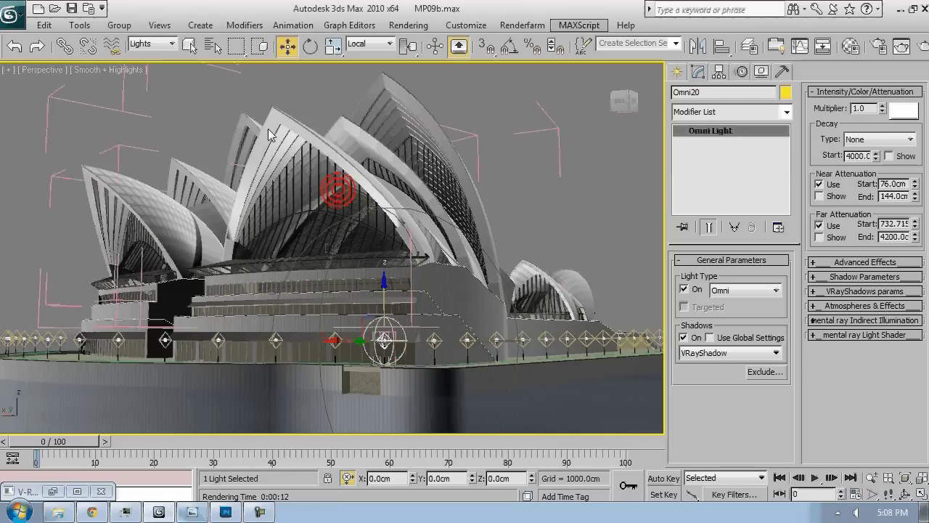
Return the perspective viewport to scene-light illumination and enable hardware shading
click(114, 70)
click(155, 172)
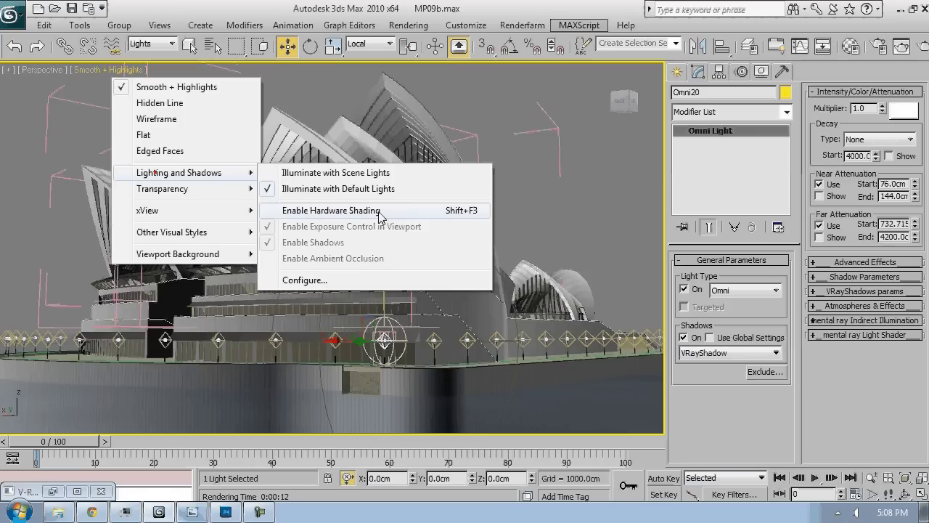
click(335, 172)
click(86, 69)
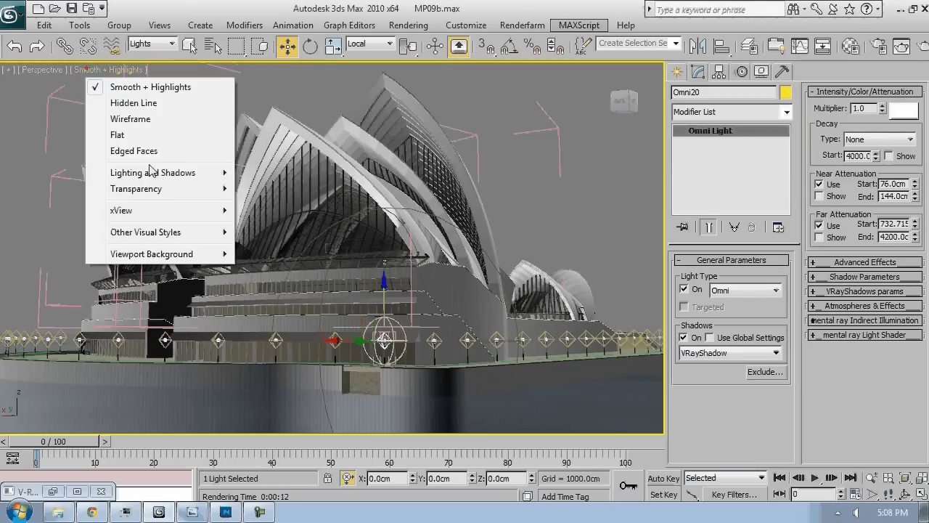
click(151, 171)
click(360, 211)
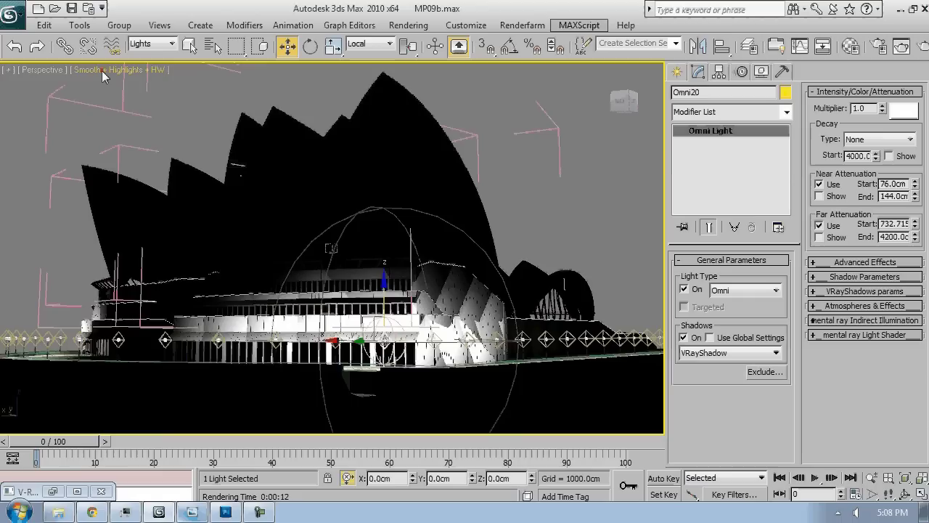
Turn off shadow display in the hardware-shaded perspective viewport
click(101, 71)
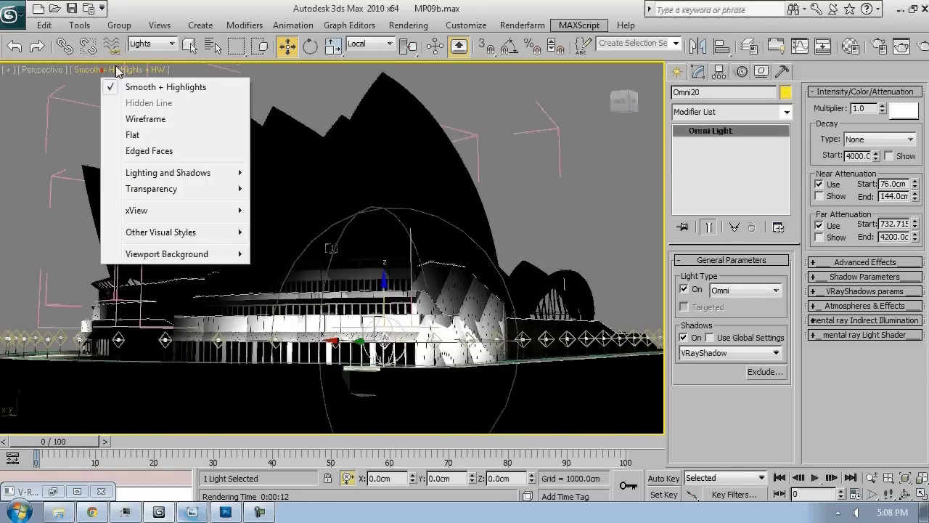
mouse_move(173, 178)
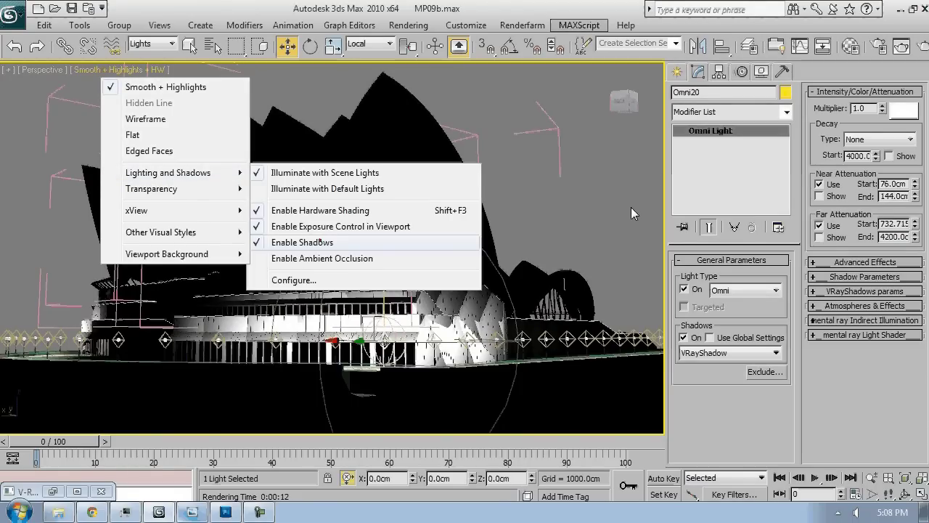
click(319, 242)
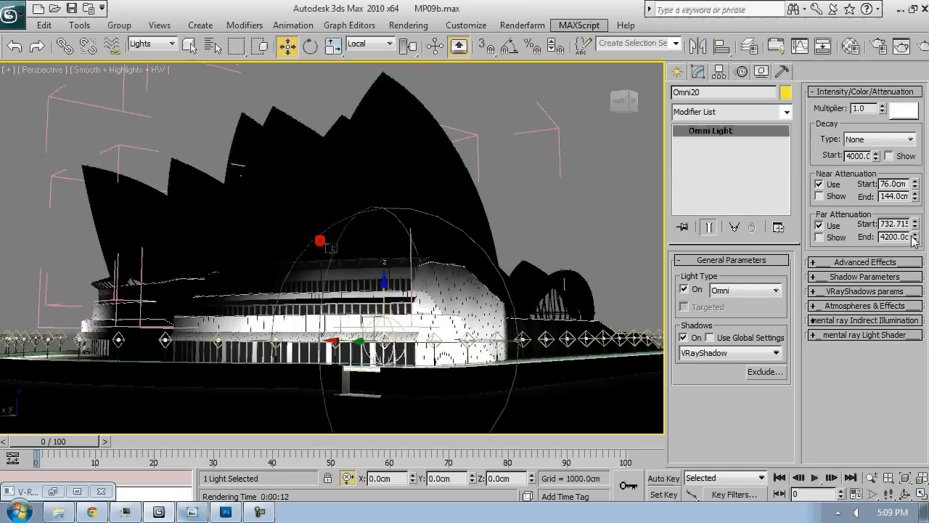
Reduce the far attenuation end of the selected lamp's omni light to about 2016 cm
drag(914, 240, 919, 276)
click(684, 337)
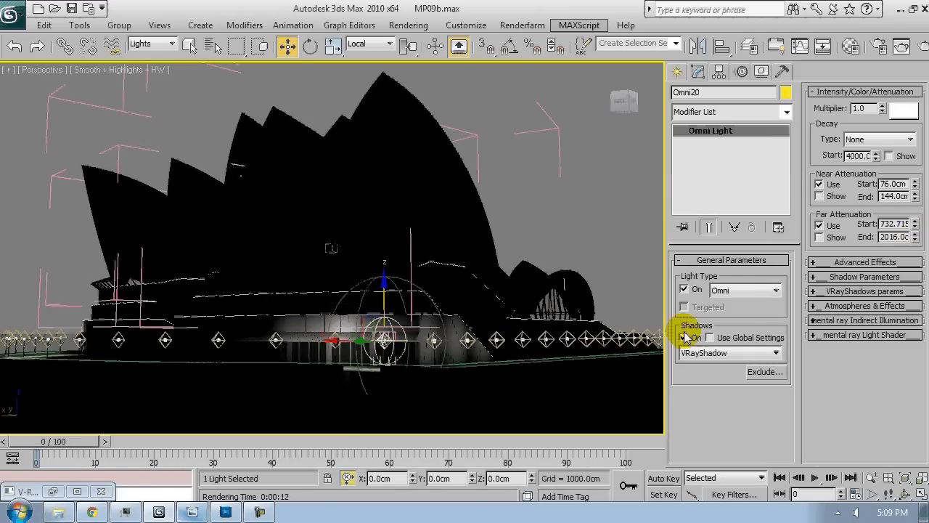
Open the Lights12 group, select its omni light and raise the far attenuation end to about 5362 cm
click(587, 340)
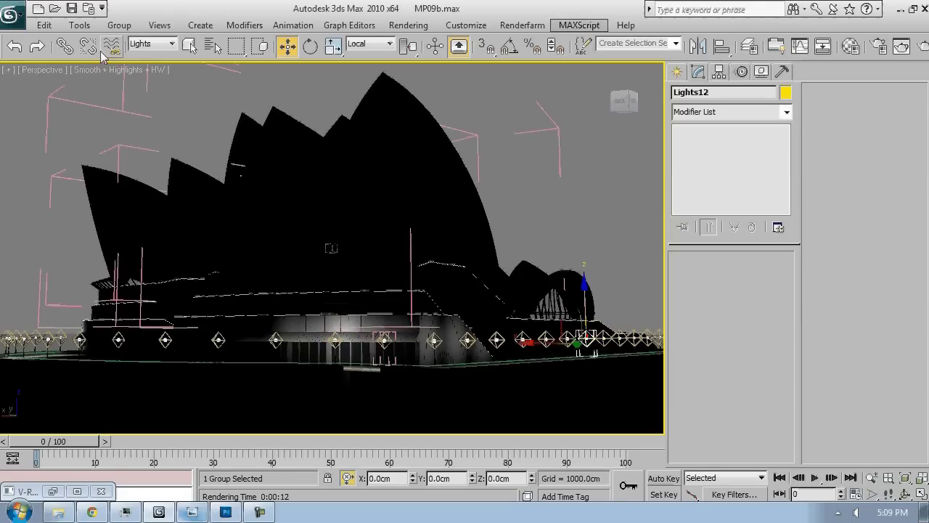
click(119, 25)
click(138, 80)
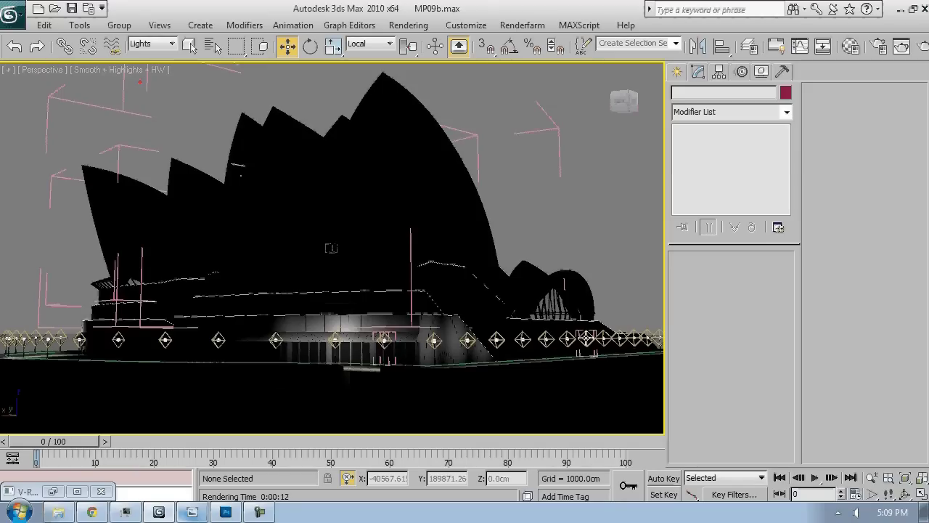
click(586, 338)
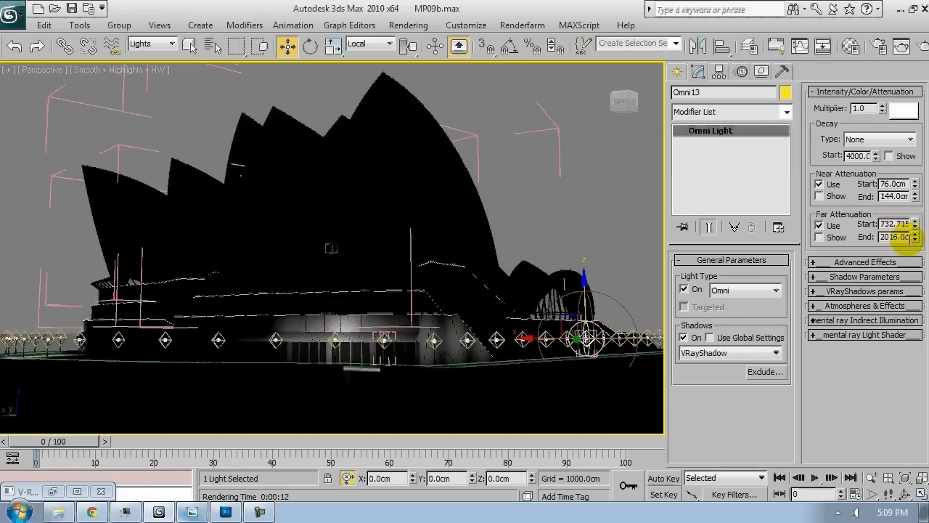
drag(917, 239, 908, 117)
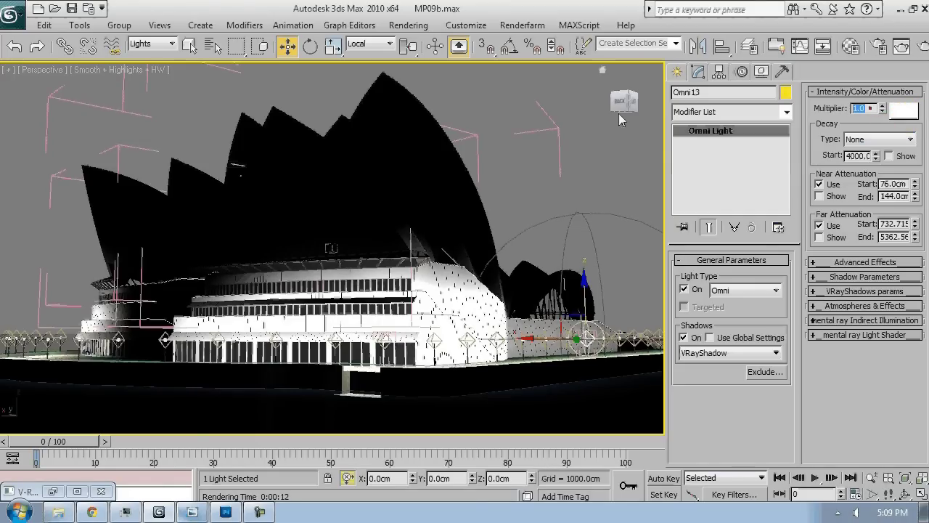
Set the lamp omni light's multiplier to 0.33 and deselect the light
text(0.1)
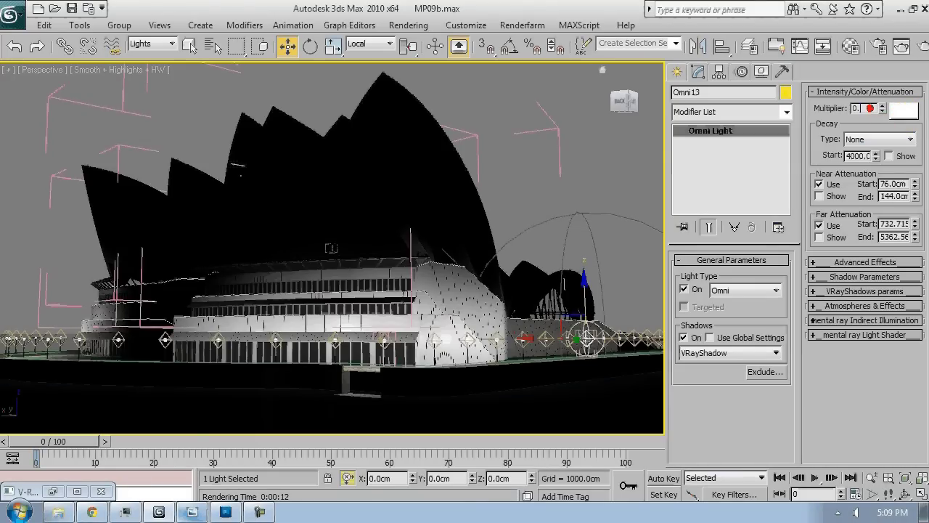
text(3)
key(Return)
click(870, 109)
text(3)
key(Return)
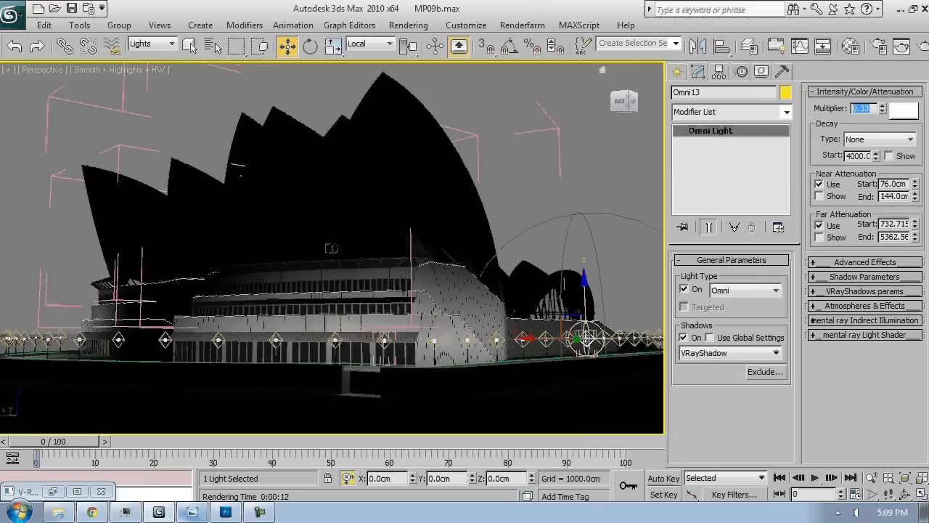
click(536, 170)
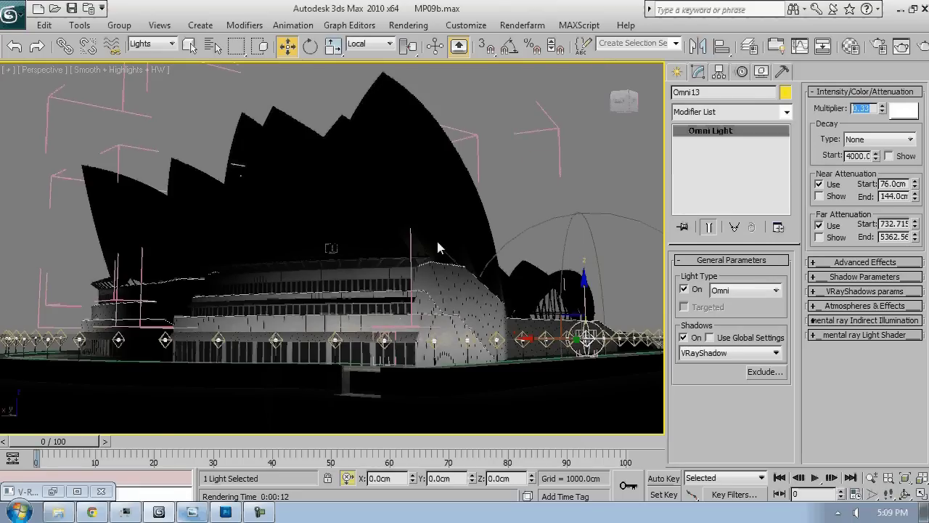
click(602, 162)
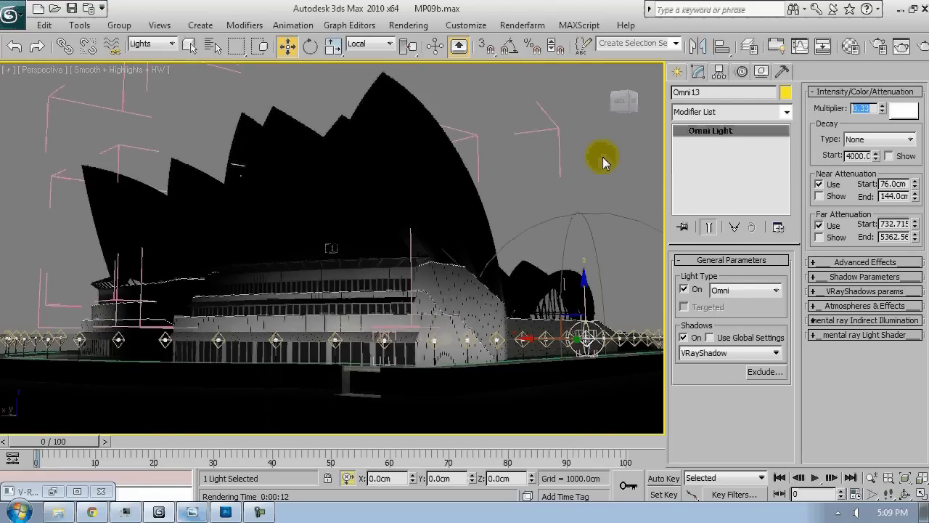
click(598, 160)
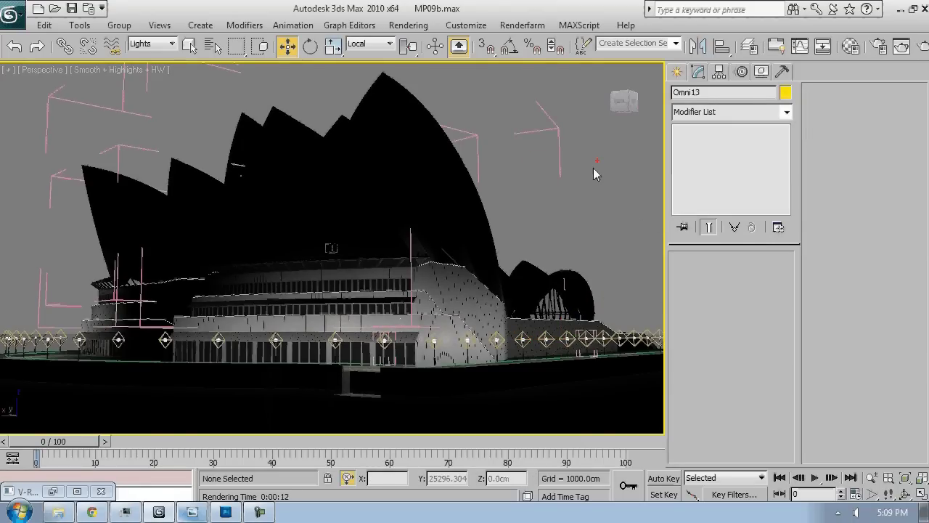
Examine how the building is lit in the Sydney_Opera_House_Night reference photo, switching to Windows Photo Viewer and back
click(196, 511)
scroll(556, 216, down, 5)
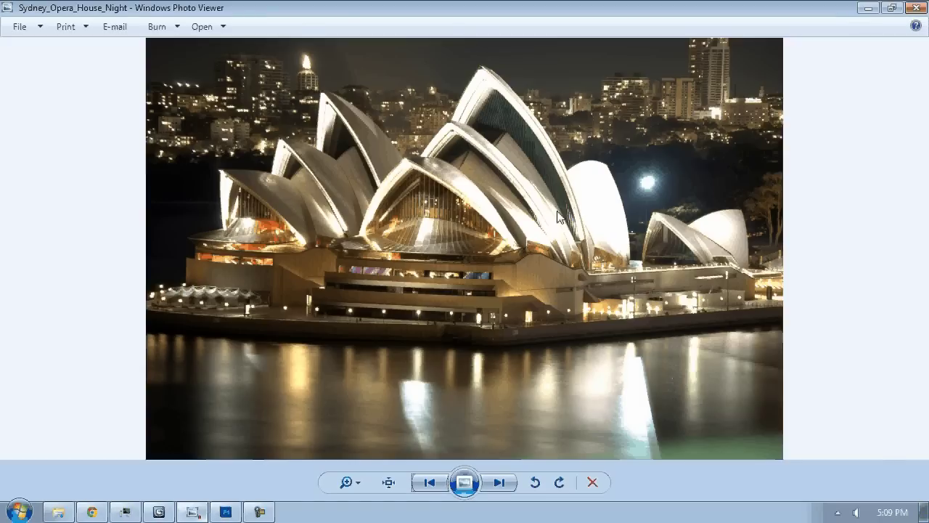
scroll(146, 345, up, 2)
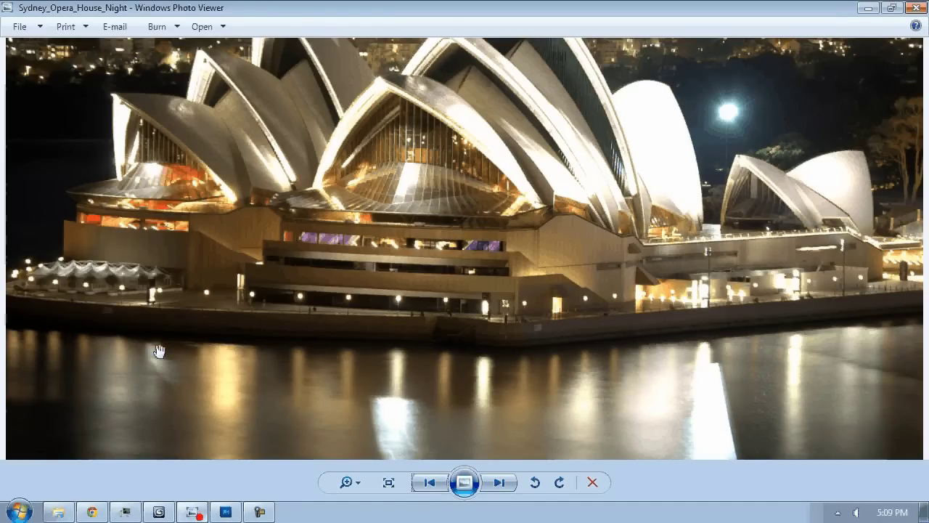
click(159, 511)
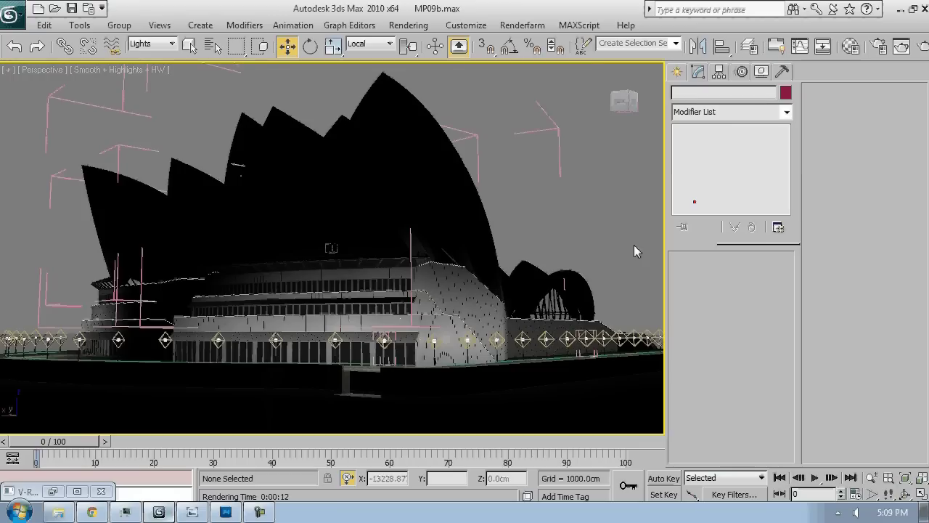
Render the perspective view with the reduced lamp intensity and close the render windows
click(880, 47)
click(620, 477)
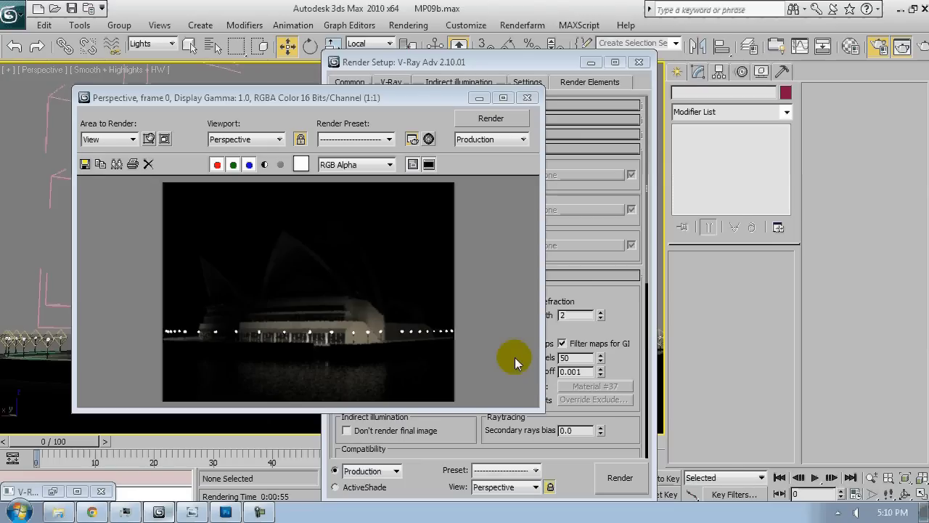
click(533, 100)
click(639, 61)
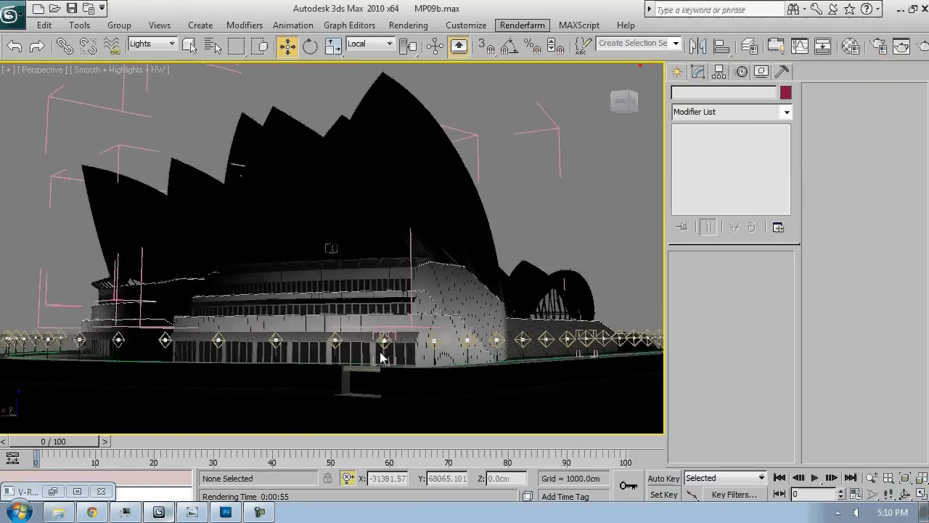
Clone the omni light of the lamp at the front corner toward the building as one independent copy named Omni34
scroll(387, 296, down, 5)
alt+middle_drag(387, 294, 326, 332)
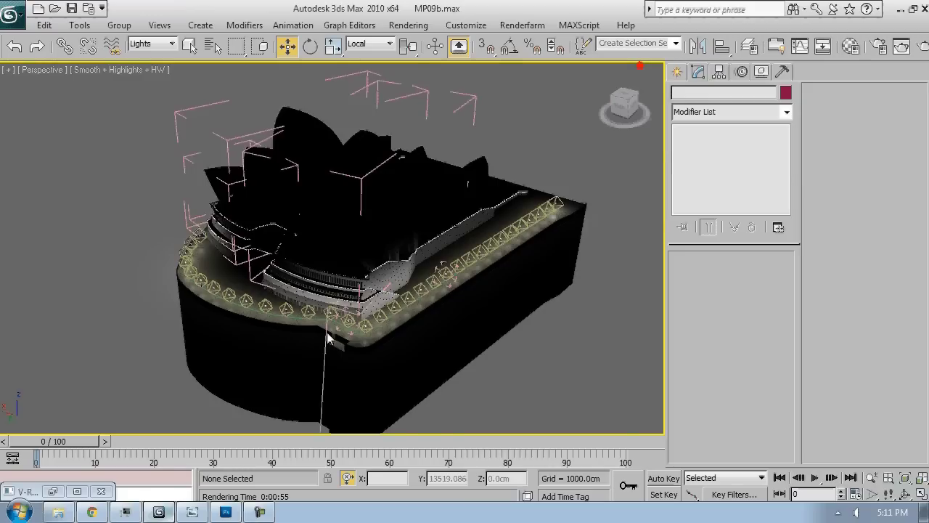
scroll(326, 332, up, 5)
middle_drag(360, 398, 362, 388)
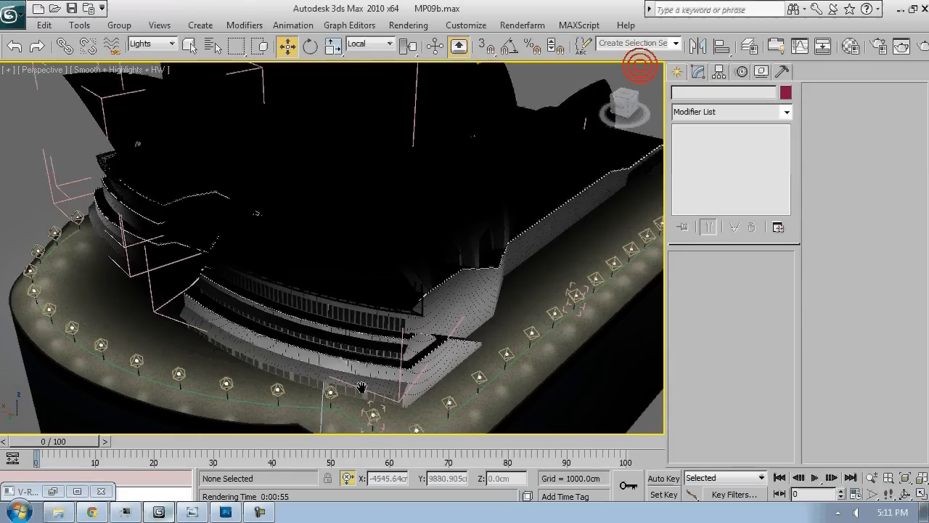
click(373, 413)
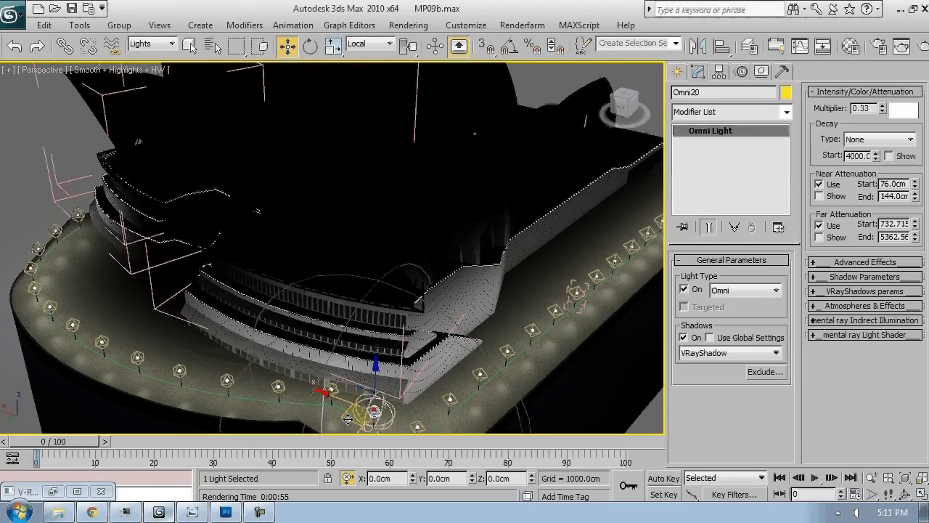
mouse_move(348, 419)
shift+mouse_down()
mouse_move(341, 262)
mouse_move(330, 240)
shift+mouse_up()
click(467, 320)
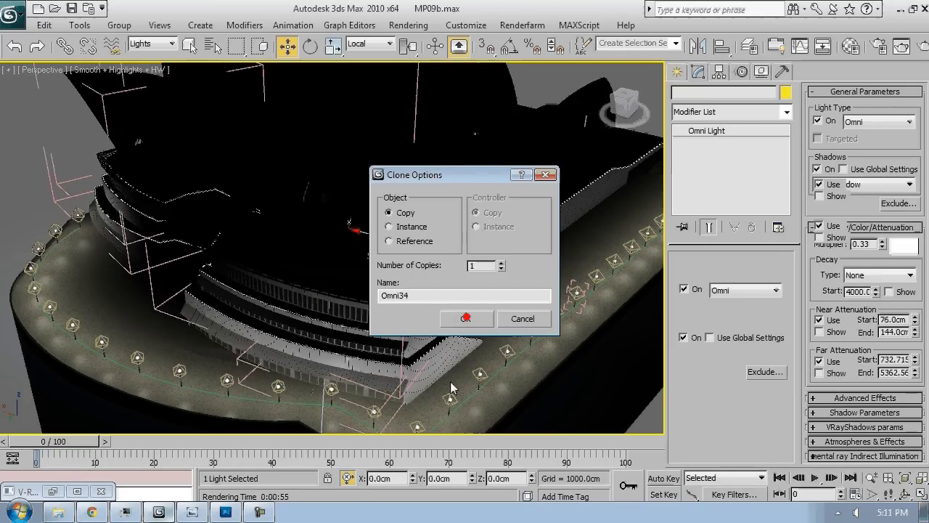
Raise the cloned omni light vertically so it sits high inside the glazed shell
mouse_move(451, 382)
alt+middle_down()
mouse_move(393, 307)
mouse_move(298, 262)
mouse_move(470, 266)
alt+middle_up()
drag(509, 257, 508, 224)
alt+middle_drag(528, 285, 402, 279)
drag(396, 230, 393, 209)
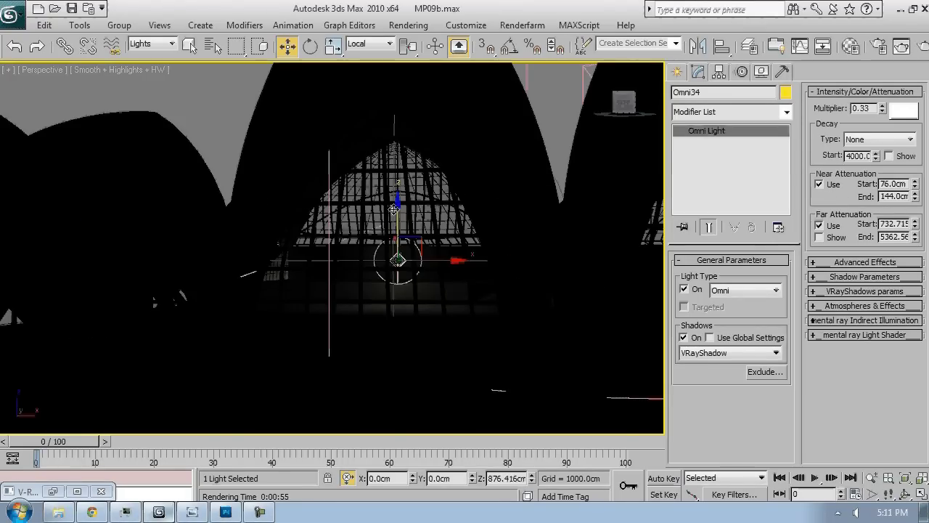
alt+middle_drag(393, 209, 428, 216)
drag(429, 215, 409, 81)
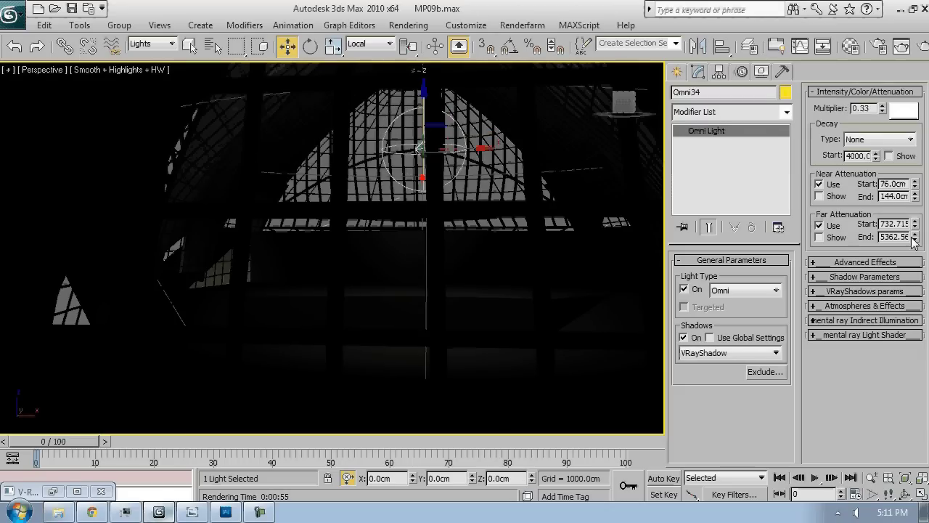
Raise the interior omni light's far attenuation end to about 10296 cm and stretch the light lengthwise along the hall
drag(914, 239, 153, 268)
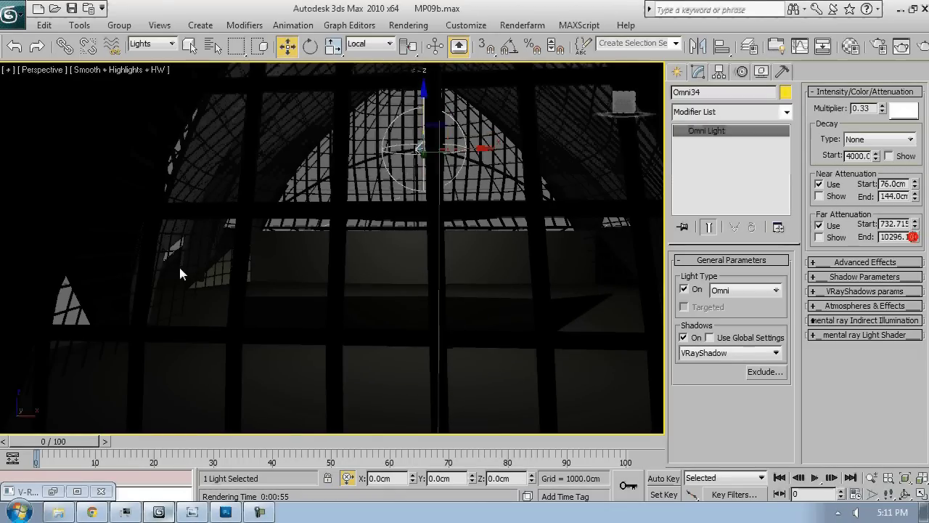
alt+middle_drag(222, 283, 577, 390)
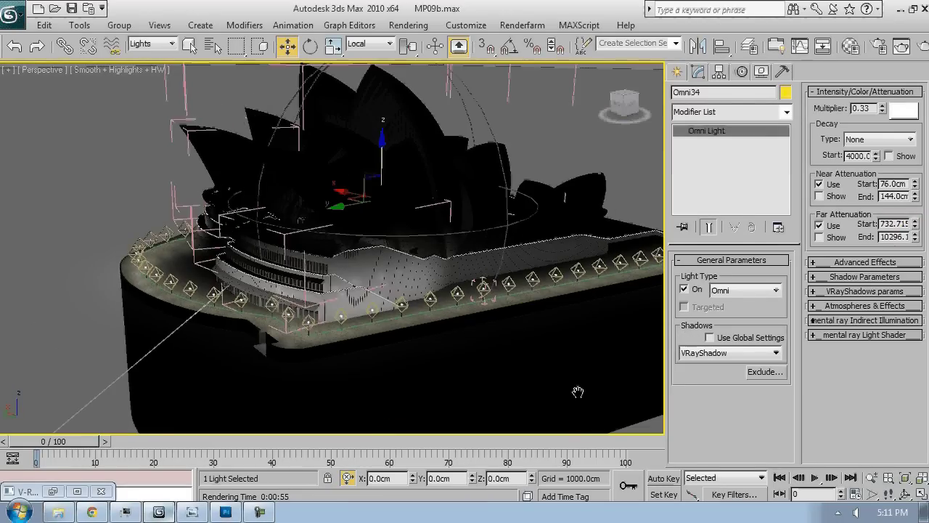
key(r)
drag(374, 279, 345, 289)
key(w)
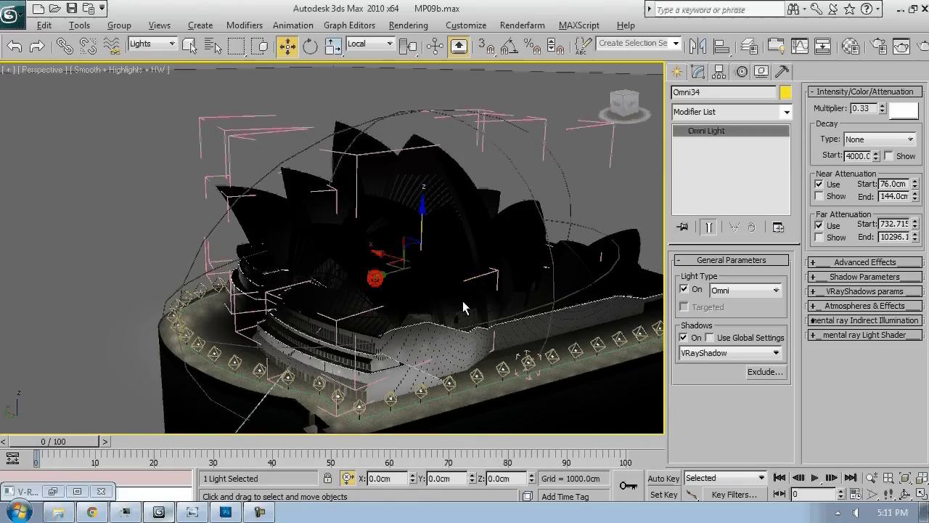
Shift the interior omni light slightly within the shell and set its multiplier to 1
alt+middle_drag(462, 301, 395, 284)
drag(395, 283, 407, 285)
alt+middle_drag(422, 322, 512, 311)
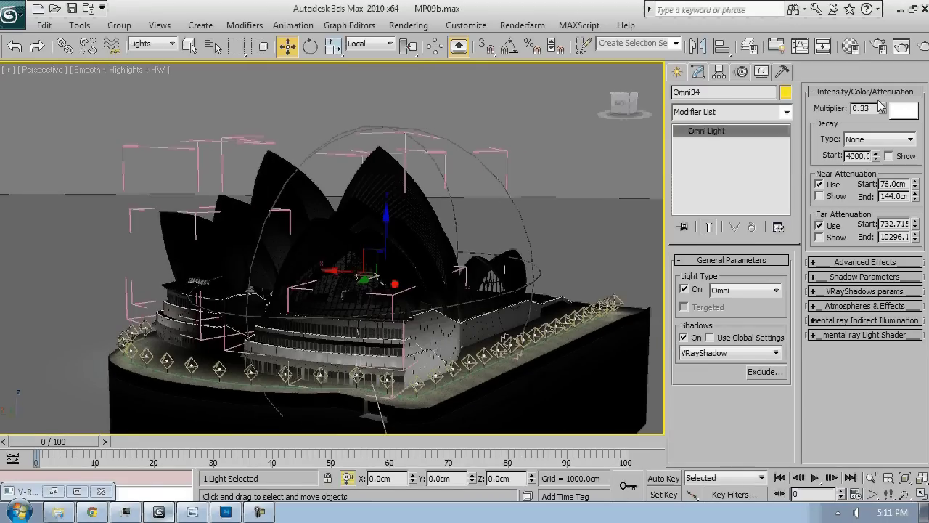
drag(876, 108, 689, 132)
text(1)
key(Return)
Clone the interior omni light sideways into the neighbouring hall as one instance
alt+middle_drag(512, 232, 403, 296)
key(t)
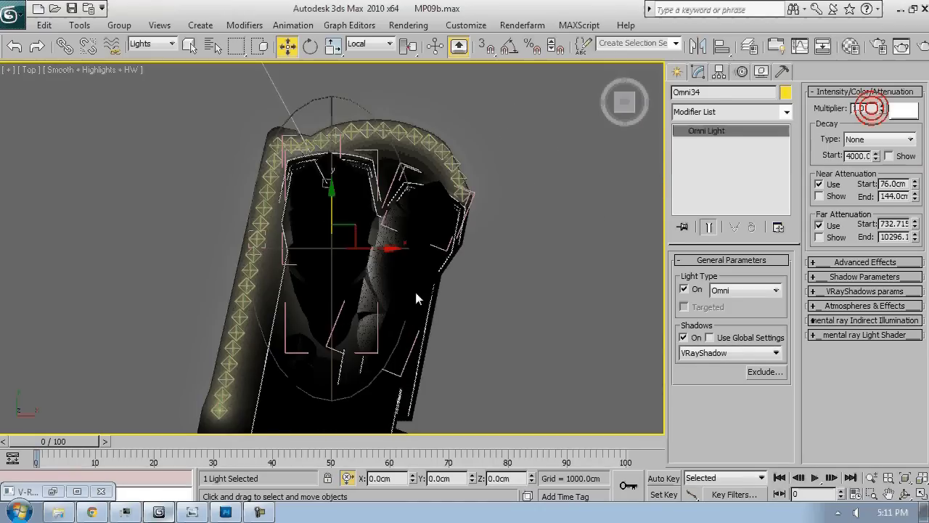
shift+drag(337, 227, 408, 247)
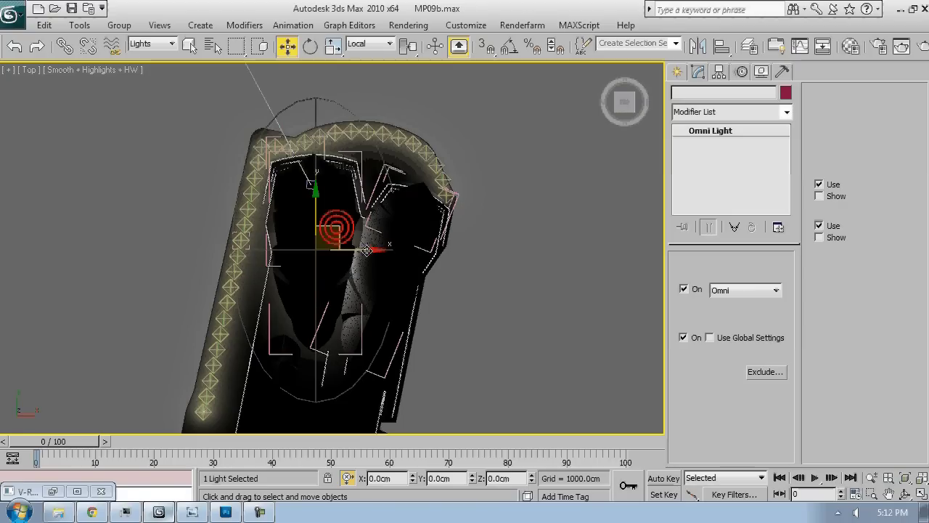
mouse_move(367, 250)
mouse_down()
mouse_move(360, 259)
mouse_move(384, 236)
mouse_up()
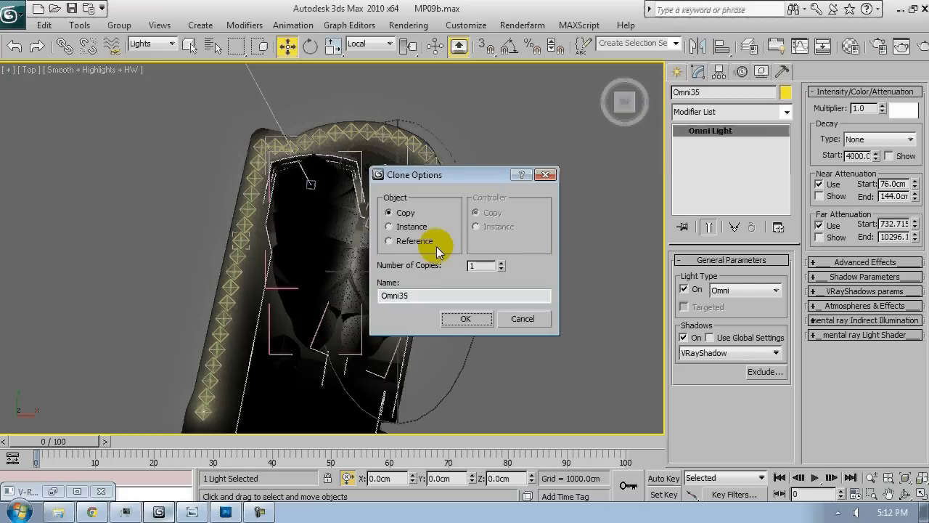
click(462, 321)
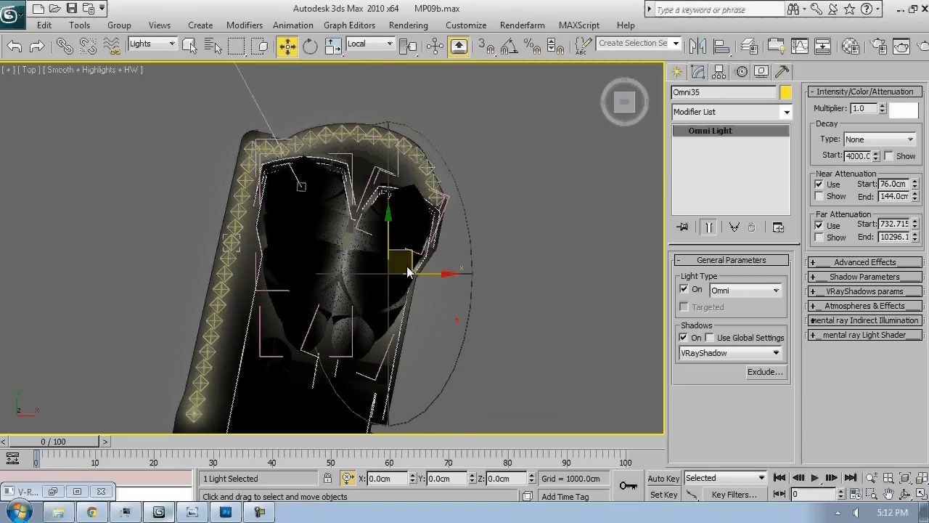
Rotate the instanced omni light to align with the second hall's direction and check it in the camera view
key(e)
scroll(408, 272, up, 2)
drag(432, 260, 389, 254)
key(w)
key(c)
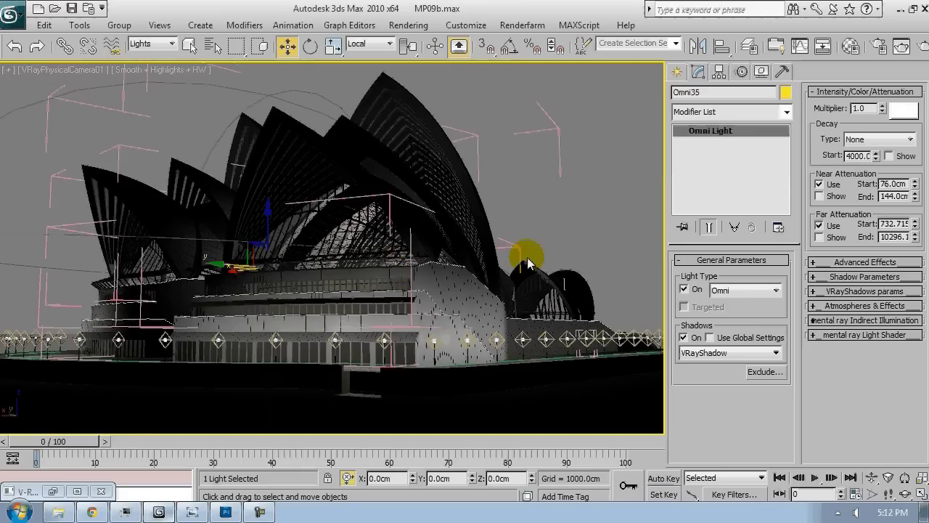
Clone the interior omni light to the small separate shell building as one instance
key(p)
mouse_move(445, 292)
alt+middle_down()
mouse_move(317, 329)
mouse_move(409, 269)
mouse_move(326, 307)
mouse_move(502, 215)
alt+middle_up()
click(481, 224)
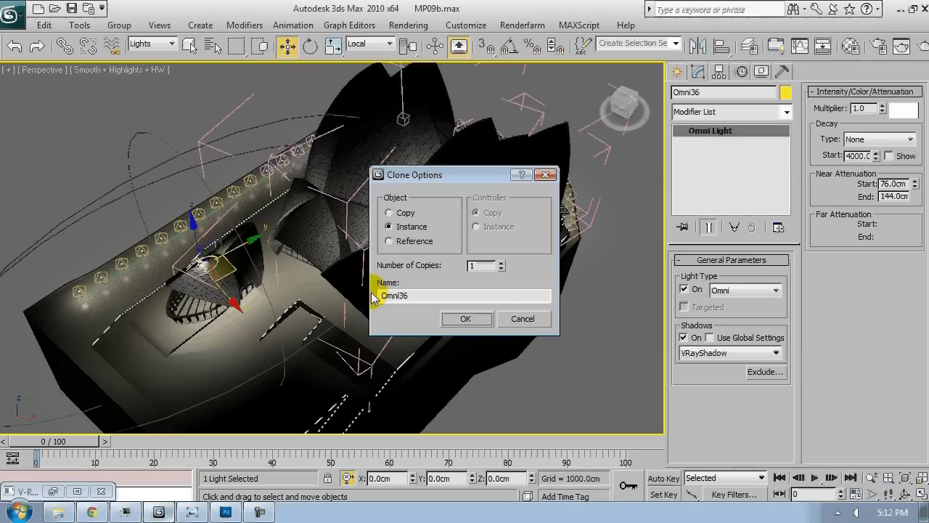
click(462, 316)
key(z)
alt+middle_drag(283, 254, 312, 247)
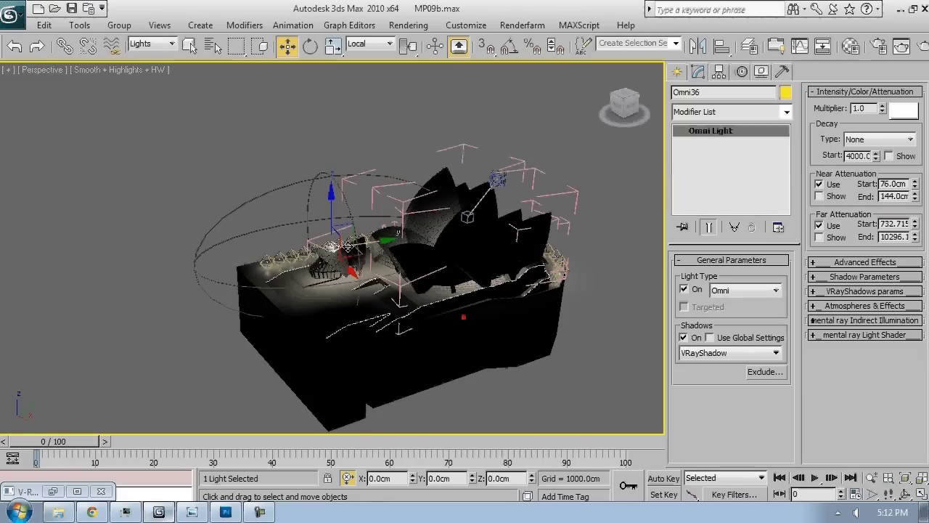
key(r)
drag(339, 251, 320, 299)
scroll(320, 300, up, 3)
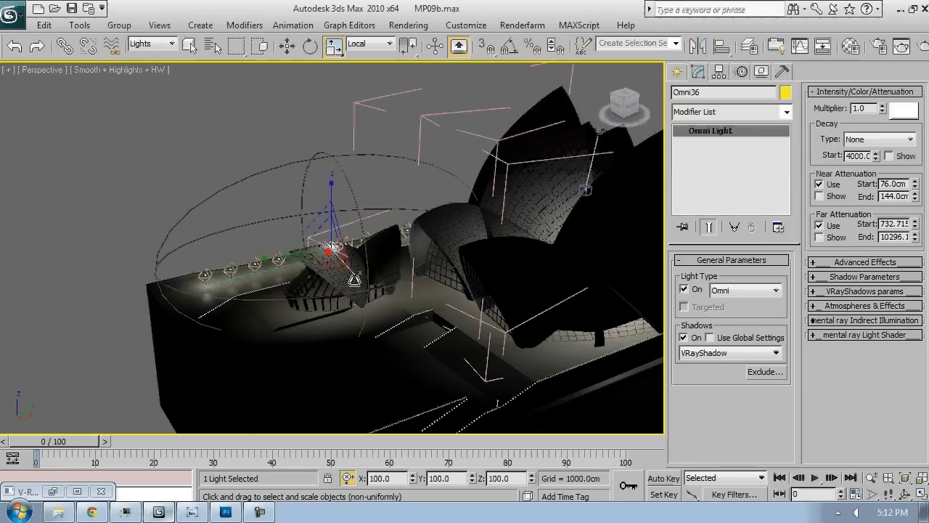
alt+middle_drag(353, 278, 377, 238)
key(w)
drag(335, 213, 335, 244)
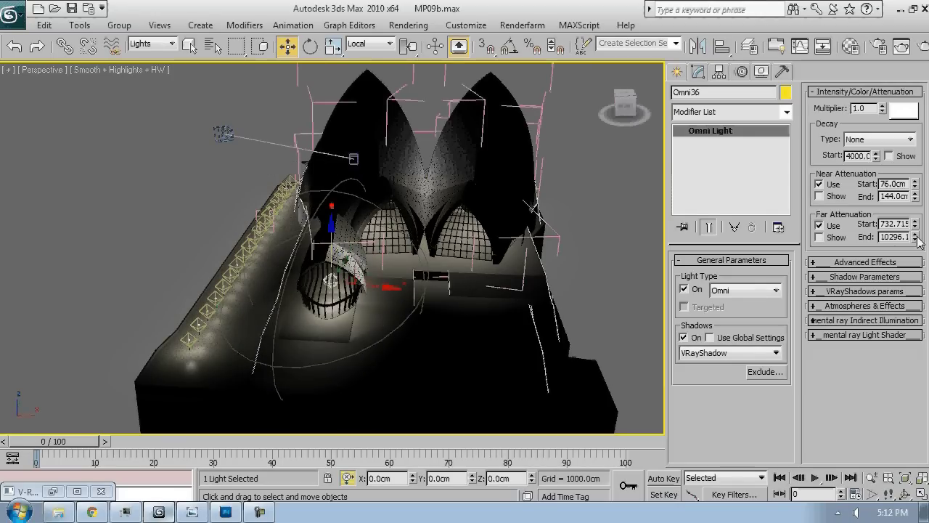
drag(916, 237, 921, 275)
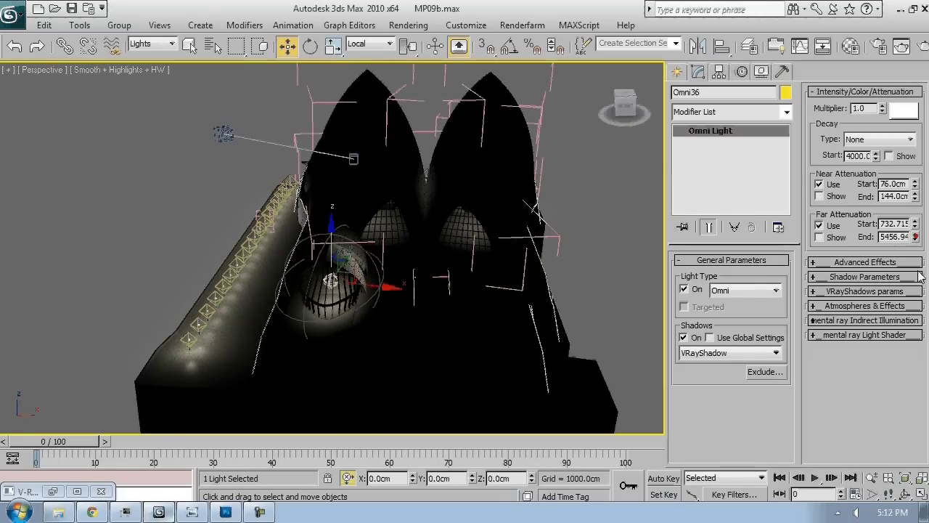
key(ctrl+z)
key(ctrl+z)
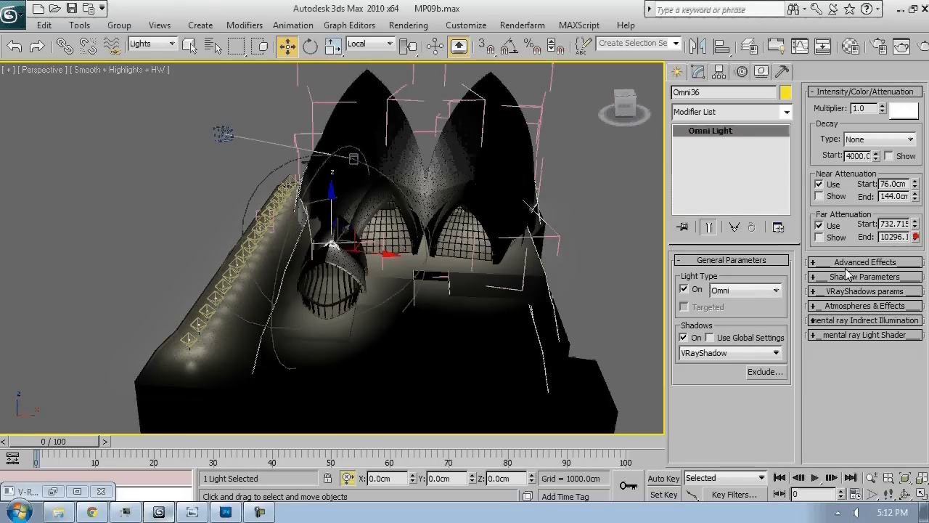
Make the small shell's omni light unique and lower it into the interior
click(735, 224)
alt+middle_drag(341, 236, 271, 216)
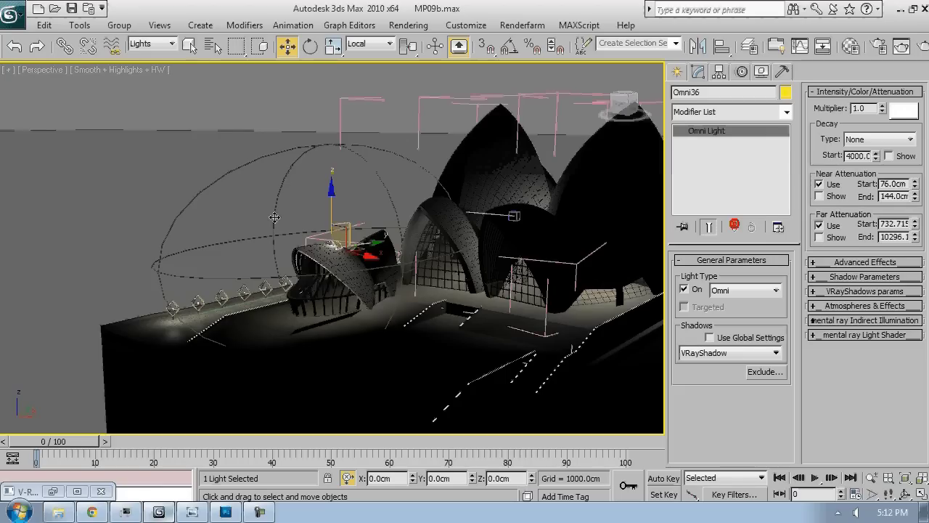
scroll(353, 230, up, 3)
drag(331, 201, 334, 264)
drag(378, 302, 408, 295)
alt+middle_drag(408, 295, 339, 284)
click(287, 244)
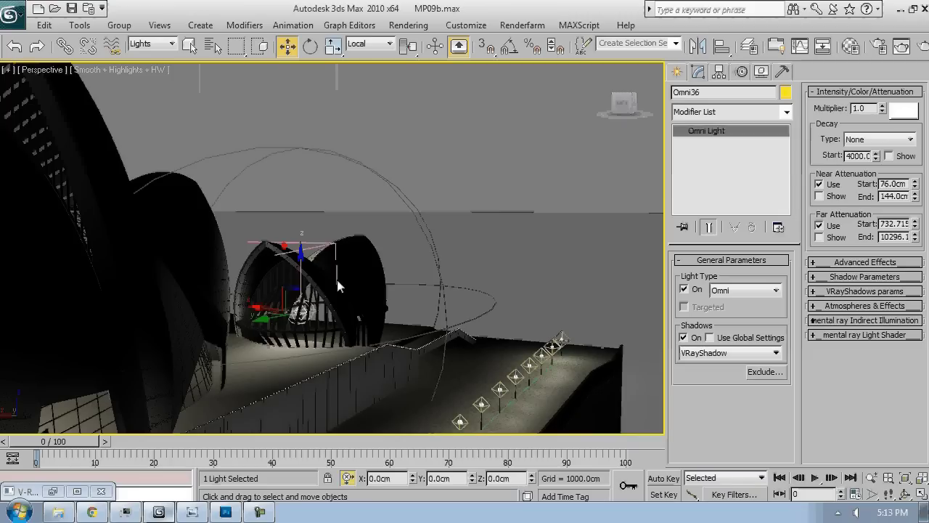
Fine-tune the small shell's omni light position sideways, lengthwise and in height so it sits between the two roof shells
drag(302, 269, 273, 290)
alt+middle_drag(273, 290, 363, 305)
drag(383, 305, 372, 305)
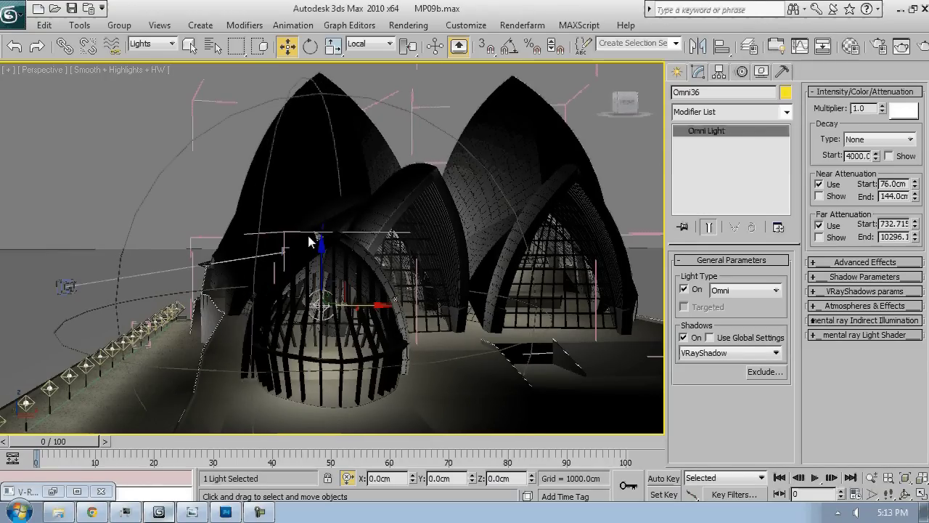
drag(321, 261, 321, 245)
alt+middle_drag(321, 245, 465, 266)
drag(213, 293, 211, 293)
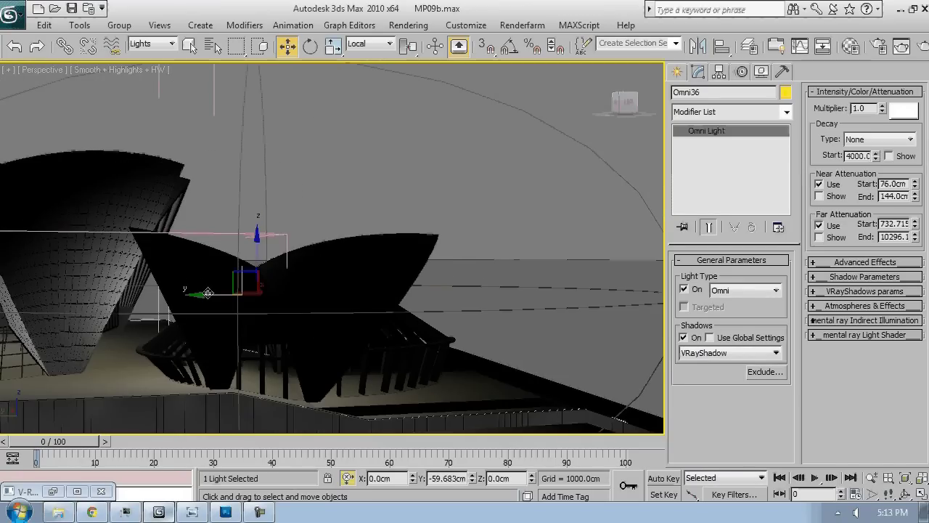
alt+middle_drag(498, 328, 348, 341)
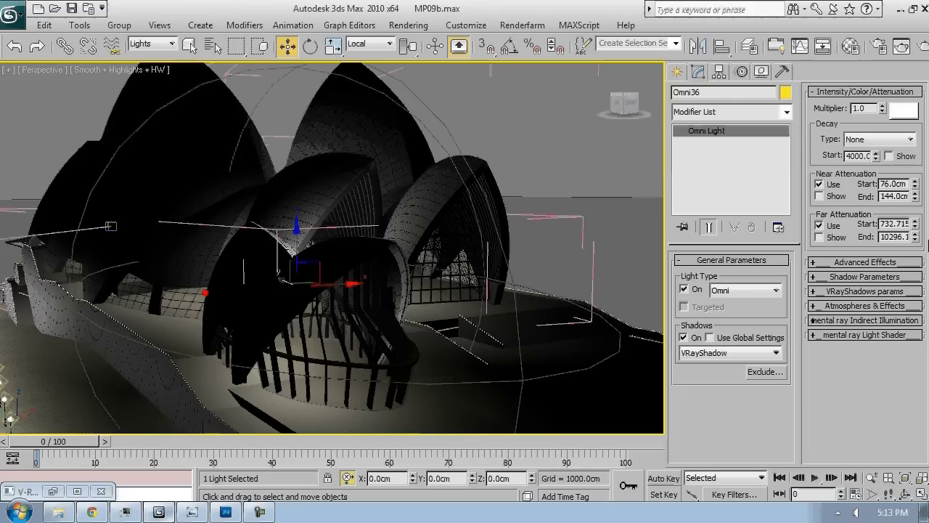
Reduce the small shell light's far attenuation end to about 6692 cm and check it in the camera view
drag(915, 237, 916, 259)
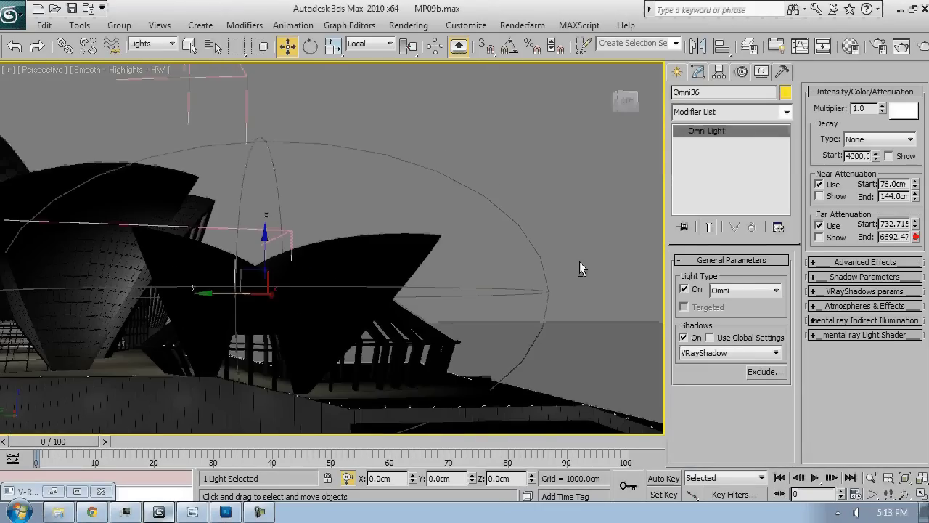
key(c)
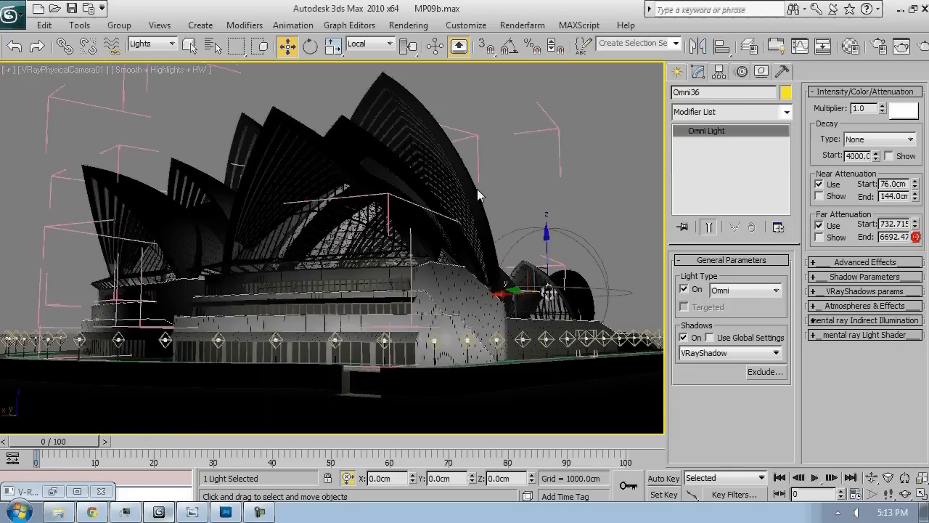
click(916, 236)
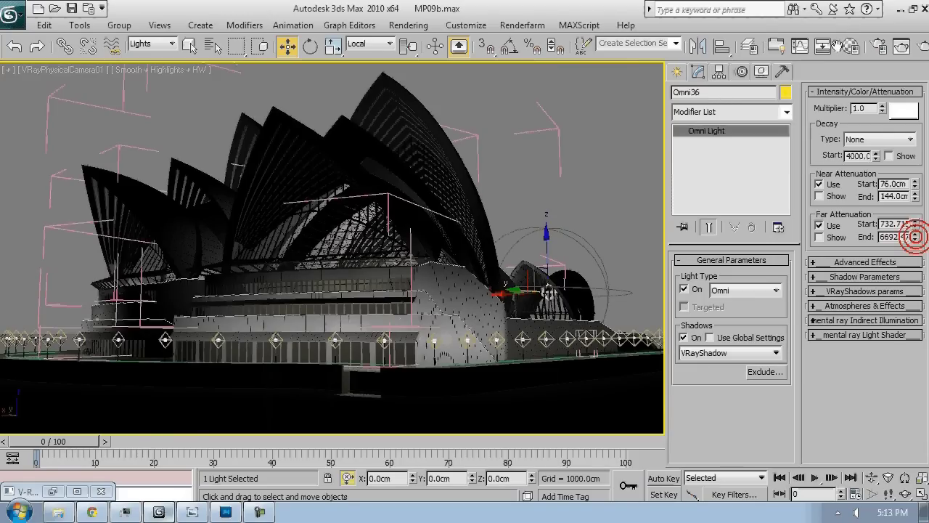
Check the Glass material's refraction settings and enable Affect shadows on the Water material
click(848, 45)
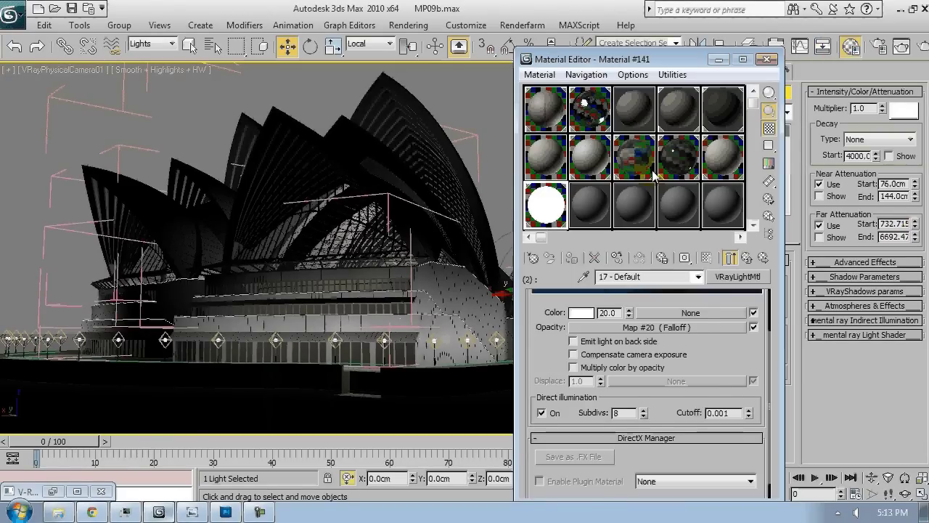
click(652, 173)
scroll(621, 450, down, 2)
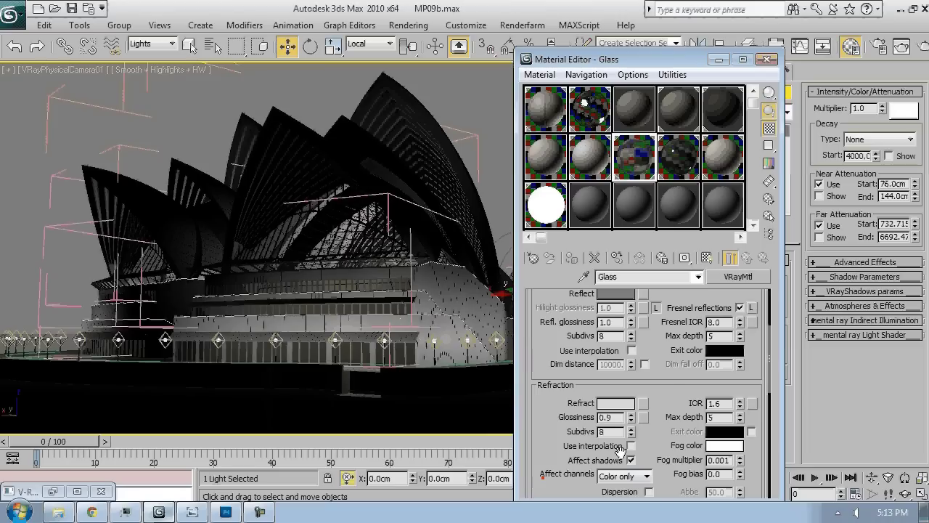
click(597, 118)
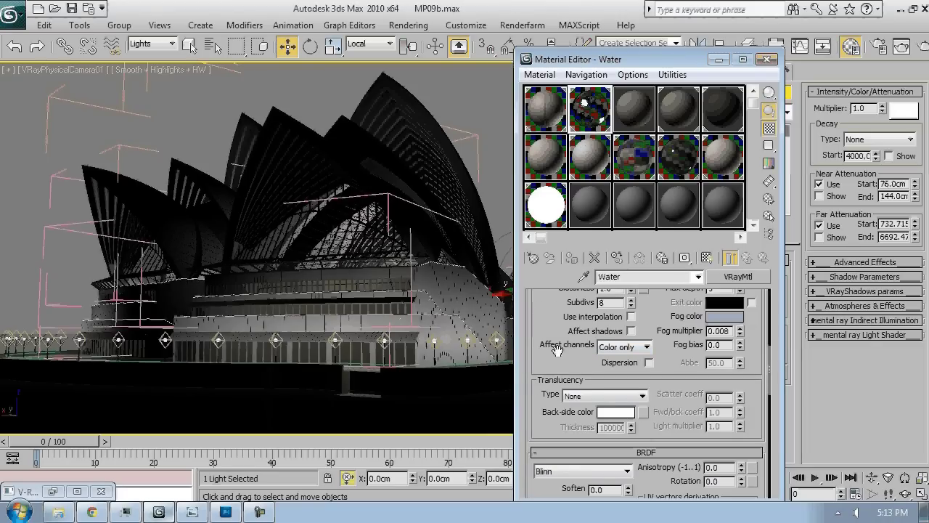
click(631, 331)
click(851, 46)
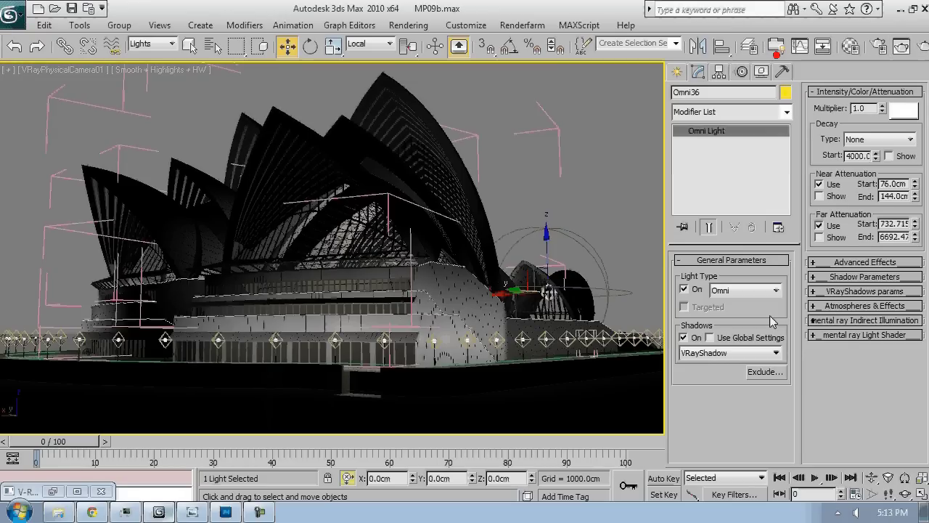
Try multipliers of 2, 3 and 5 on the main hall's instanced omni light and settle on 4
click(405, 274)
double_click(874, 110)
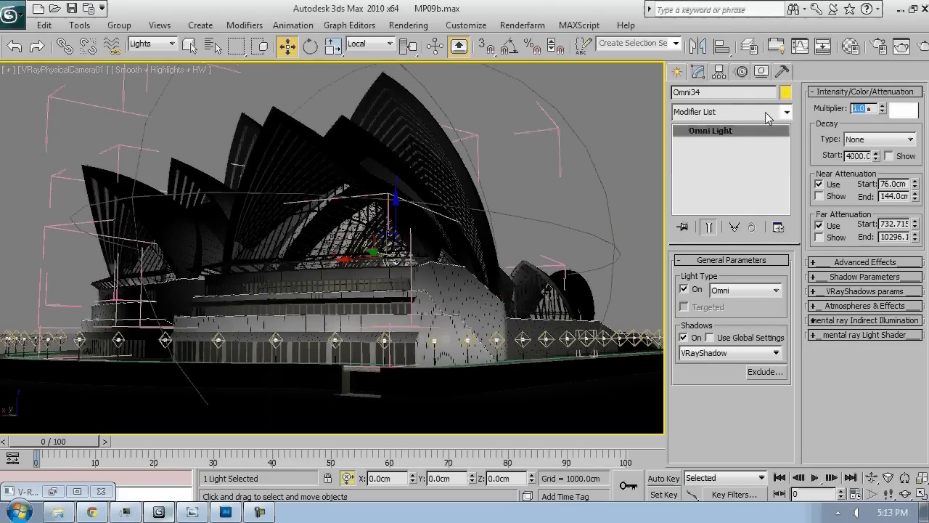
text(2)
key(Return)
text(3)
key(Return)
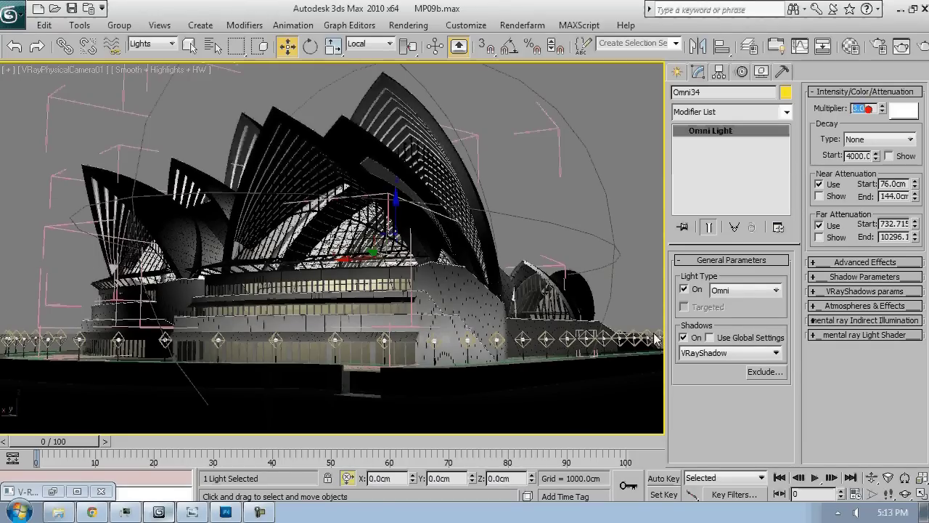
text(5)
key(Return)
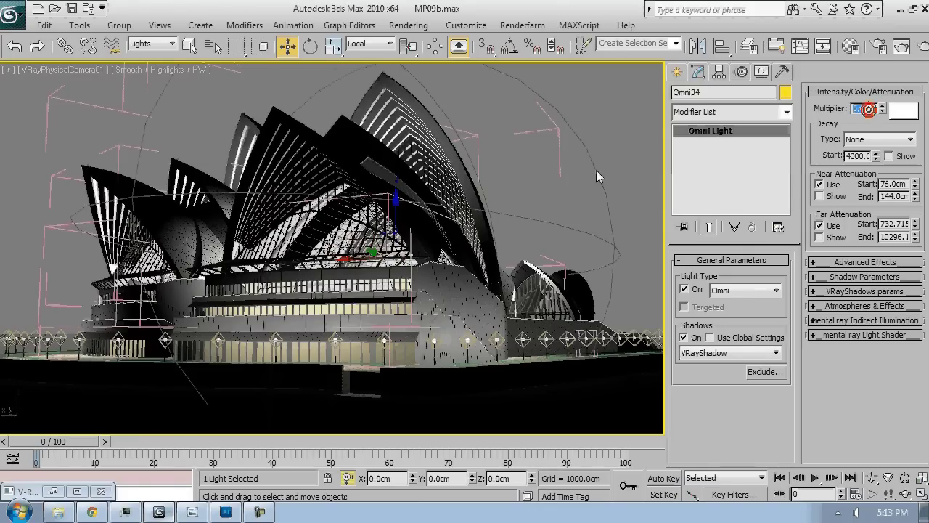
text(4)
key(Return)
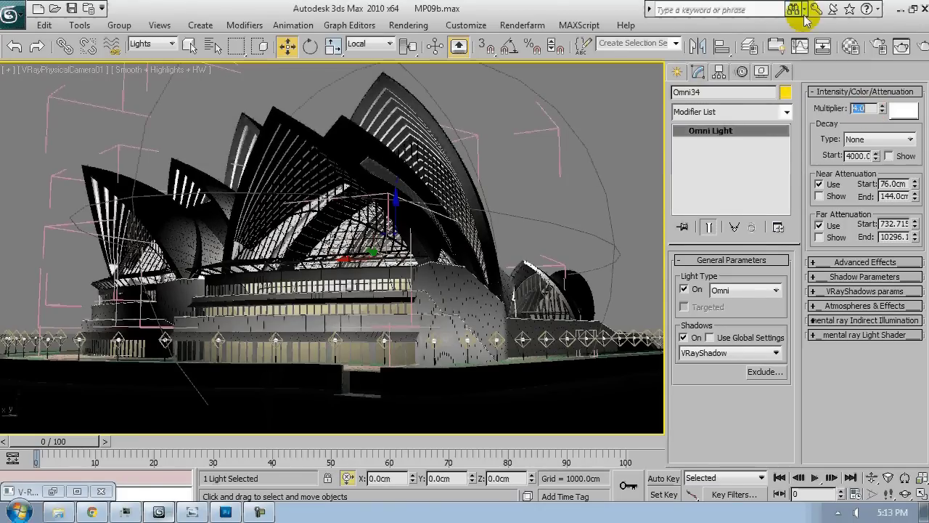
Render the night scene from the VRayPhysicalCamera01 view and again from the matching Perspective view
click(895, 46)
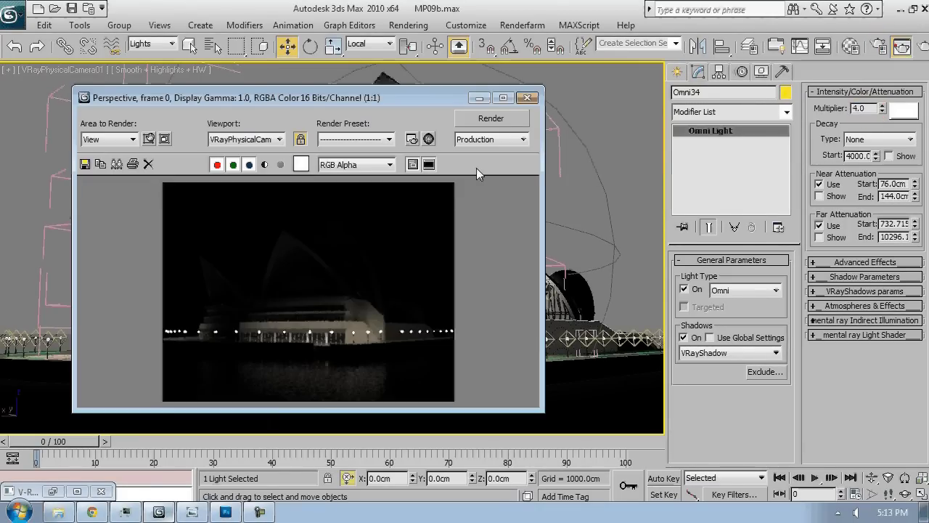
click(501, 117)
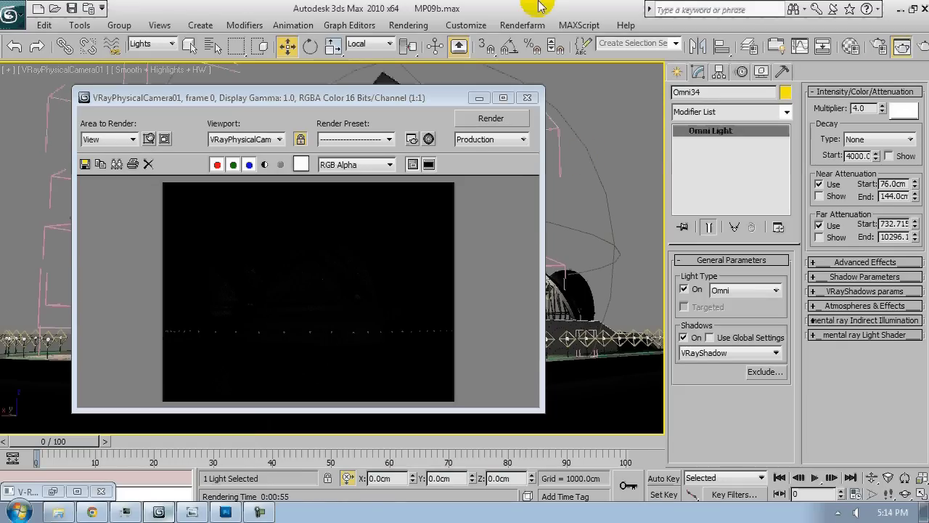
key(p)
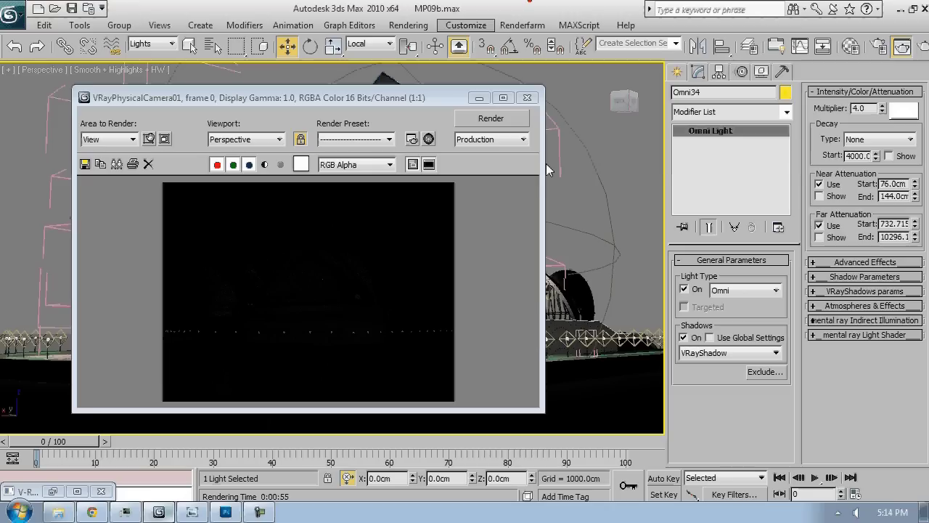
click(492, 119)
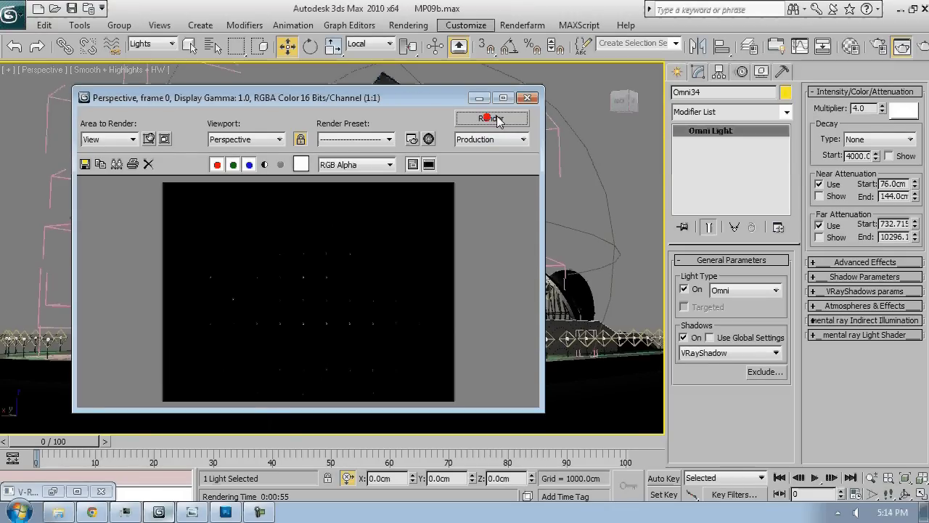
click(491, 118)
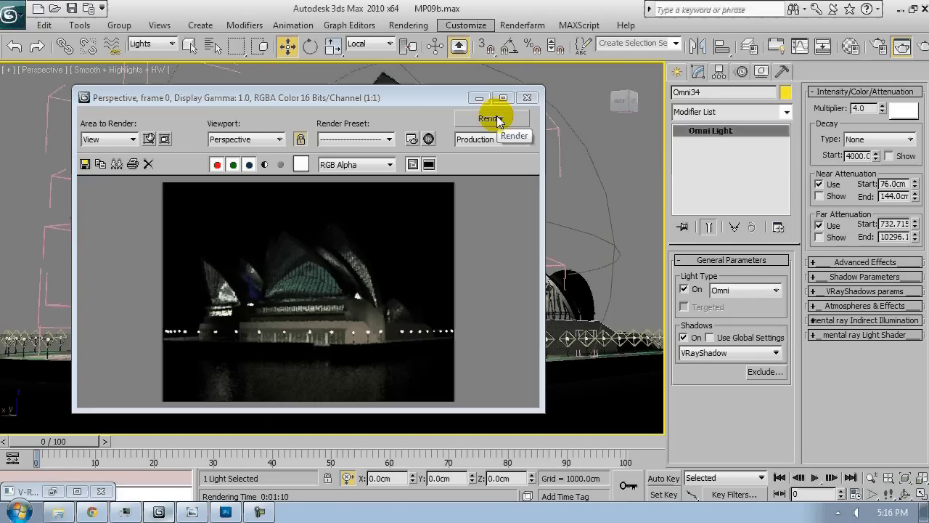
Set the red value of the Glass material's fog color to 254, keeping green and blue at 255
click(852, 47)
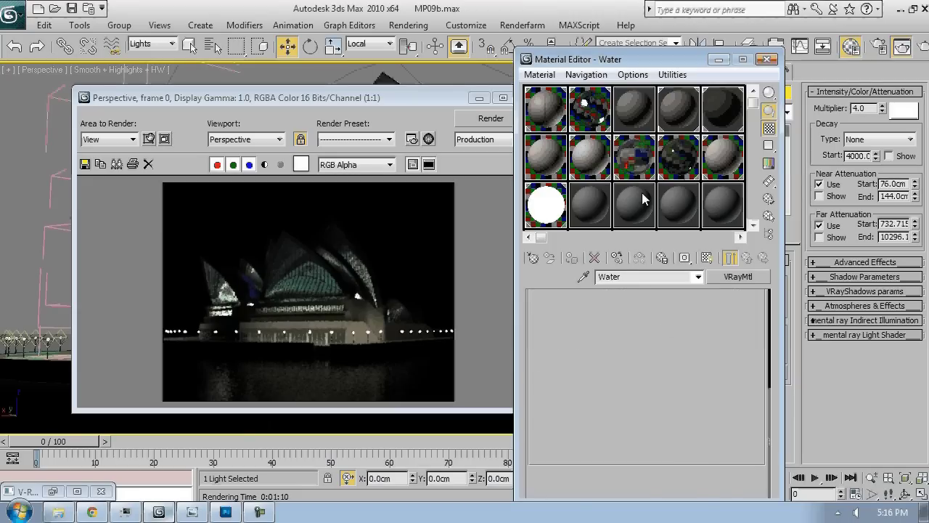
click(723, 446)
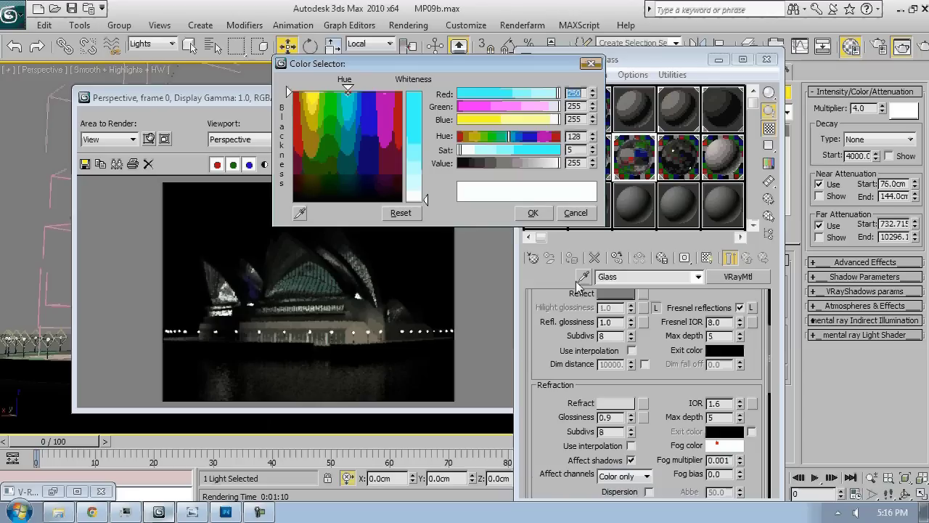
click(576, 93)
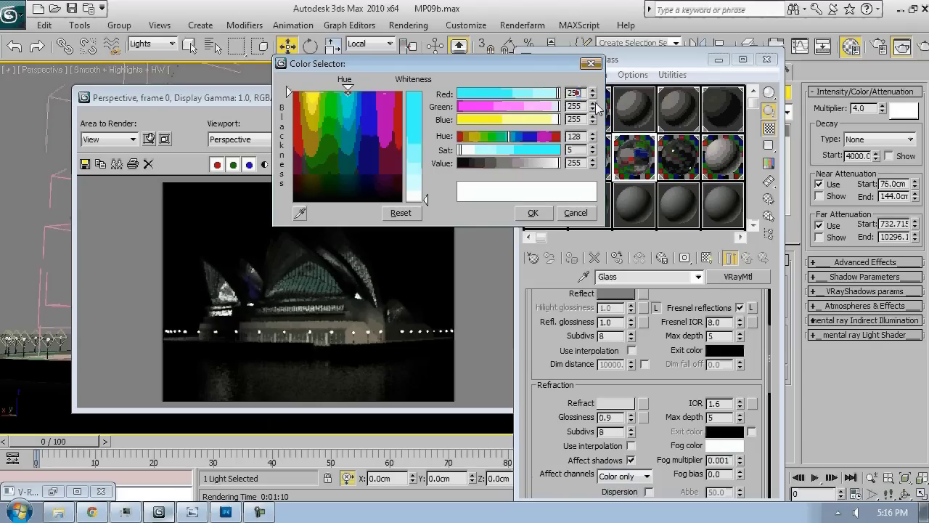
click(585, 106)
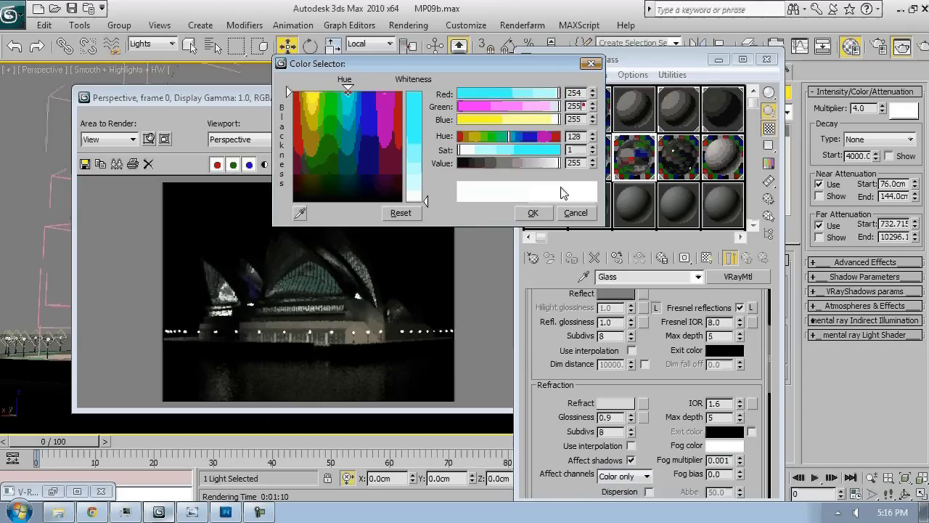
click(535, 213)
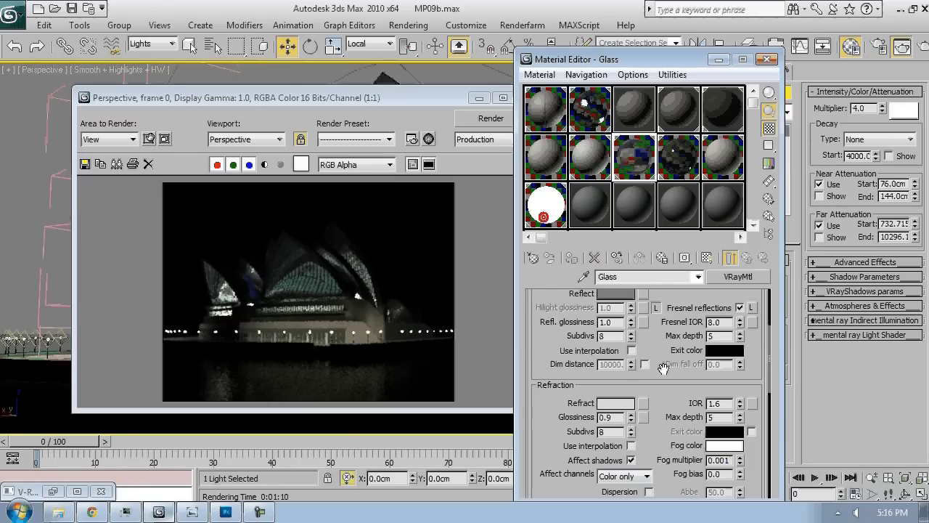
drag(663, 368, 670, 517)
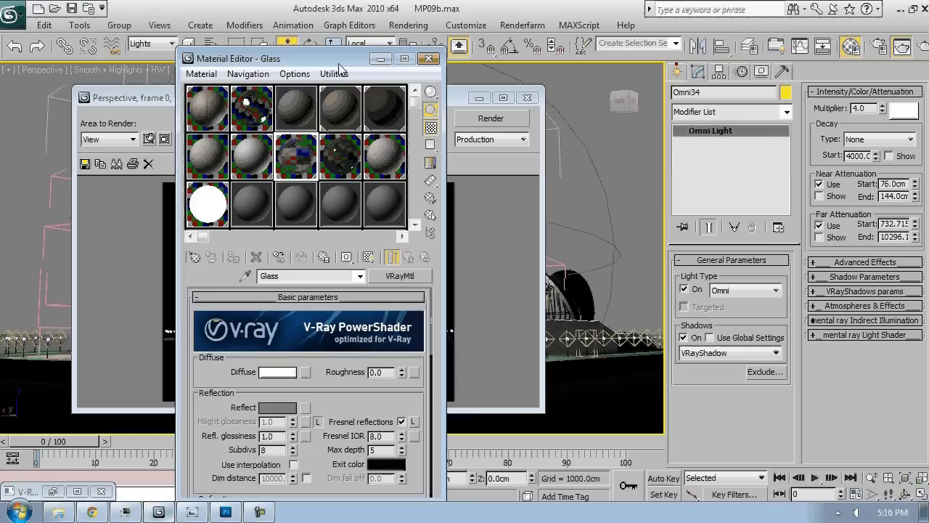
Set the multiplier of the small shell's omni light to 3
drag(581, 59, 247, 58)
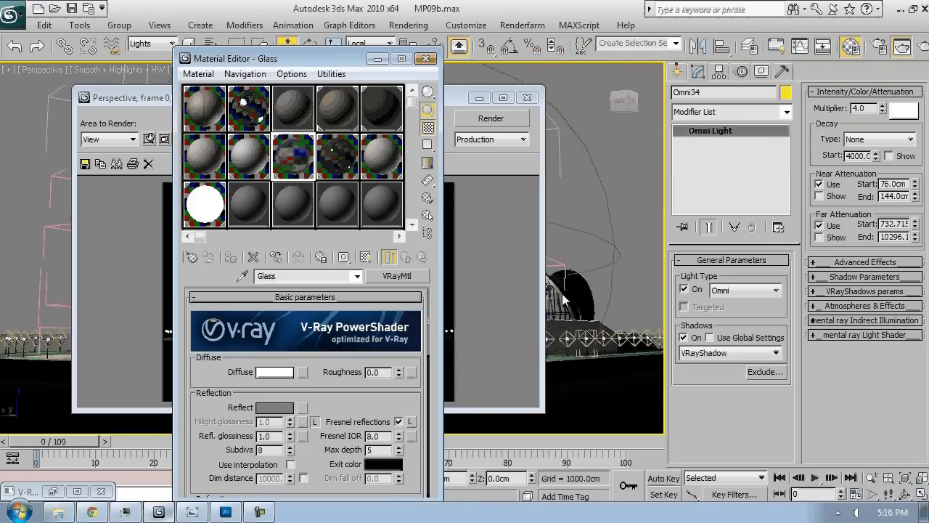
click(564, 298)
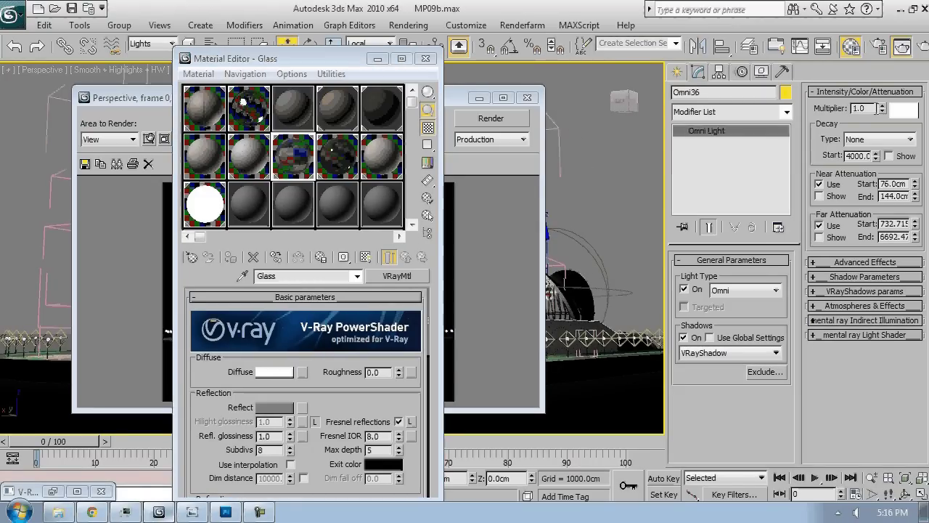
drag(877, 109, 593, 109)
text(4)
key(Return)
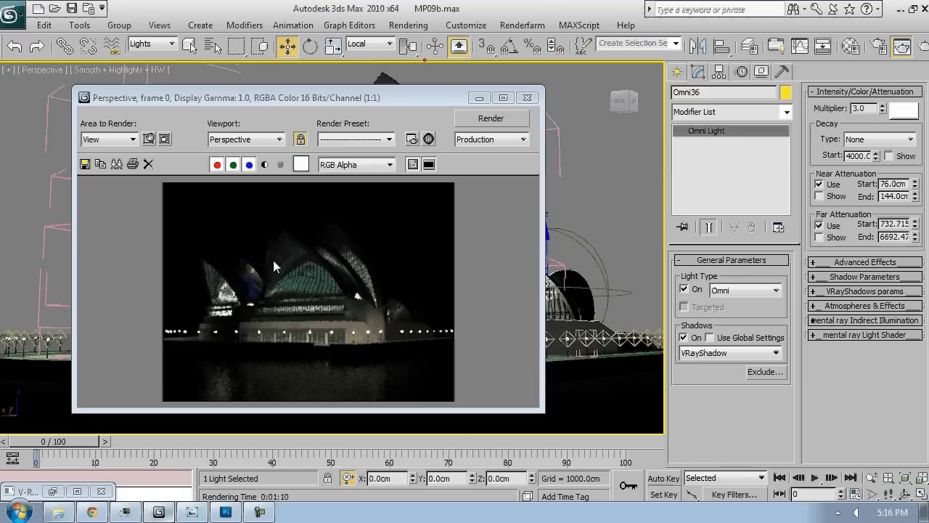
click(258, 513)
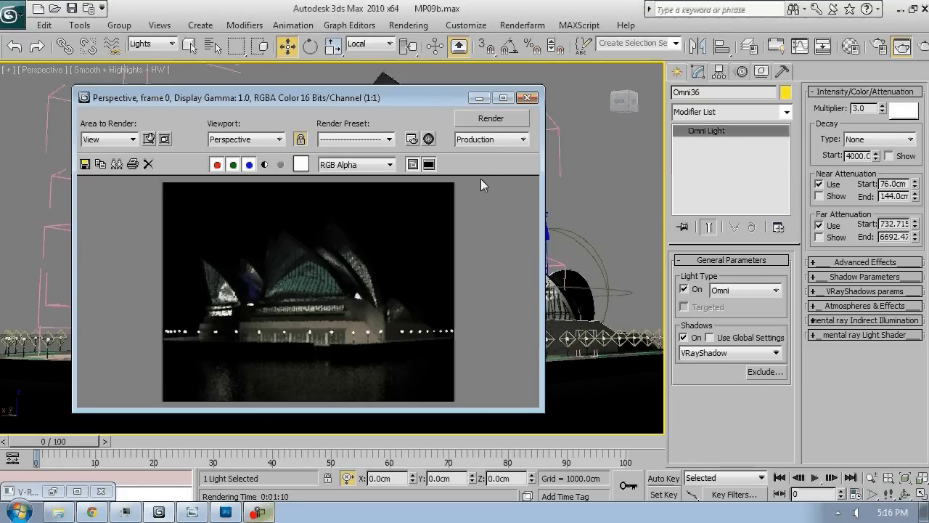
Close the rendered frame and create a VRayLight of type Dome for the night scene
click(528, 97)
click(676, 71)
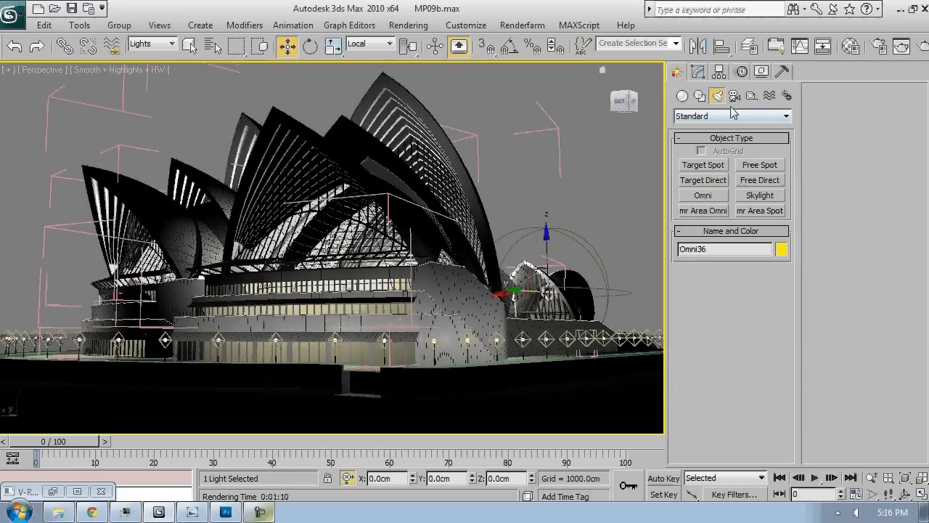
click(732, 116)
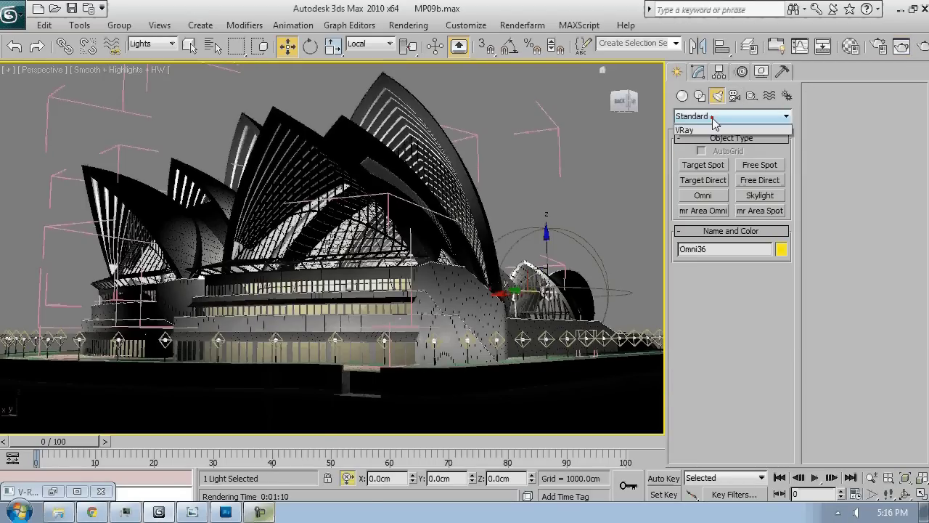
click(712, 148)
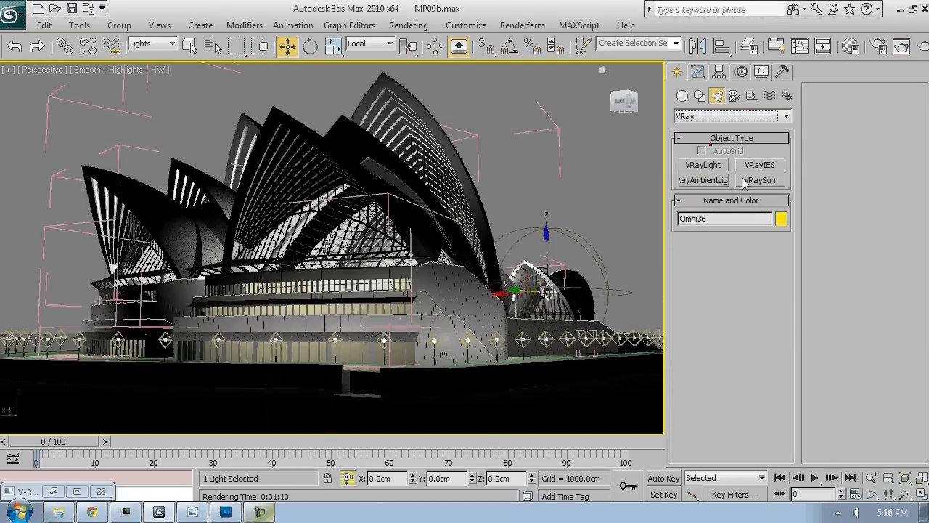
click(708, 164)
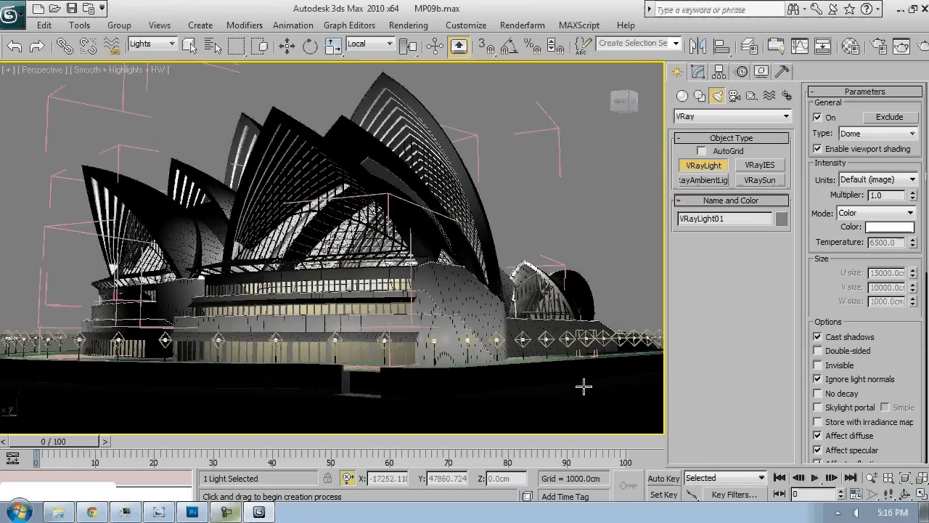
click(703, 70)
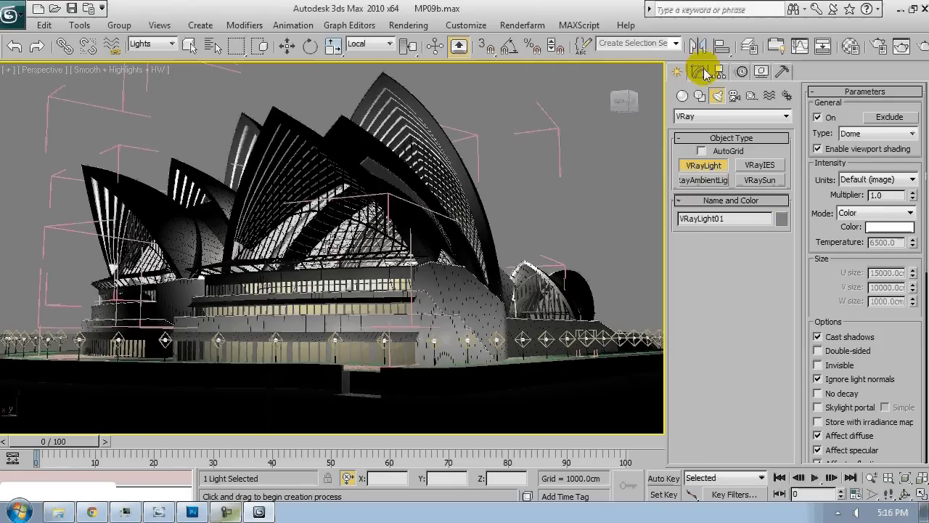